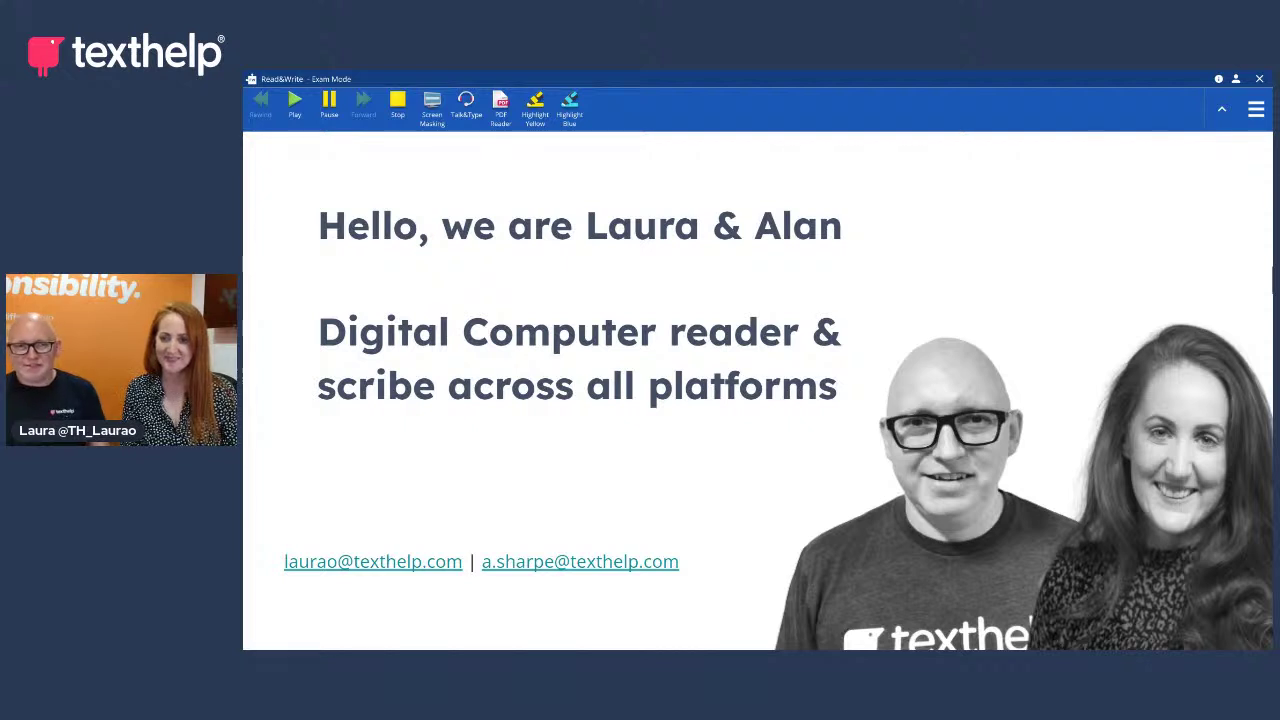
# Advance the slideshow from the introduction slide to slide 2, 'Our Purpose'
pyautogui.click(920, 305)
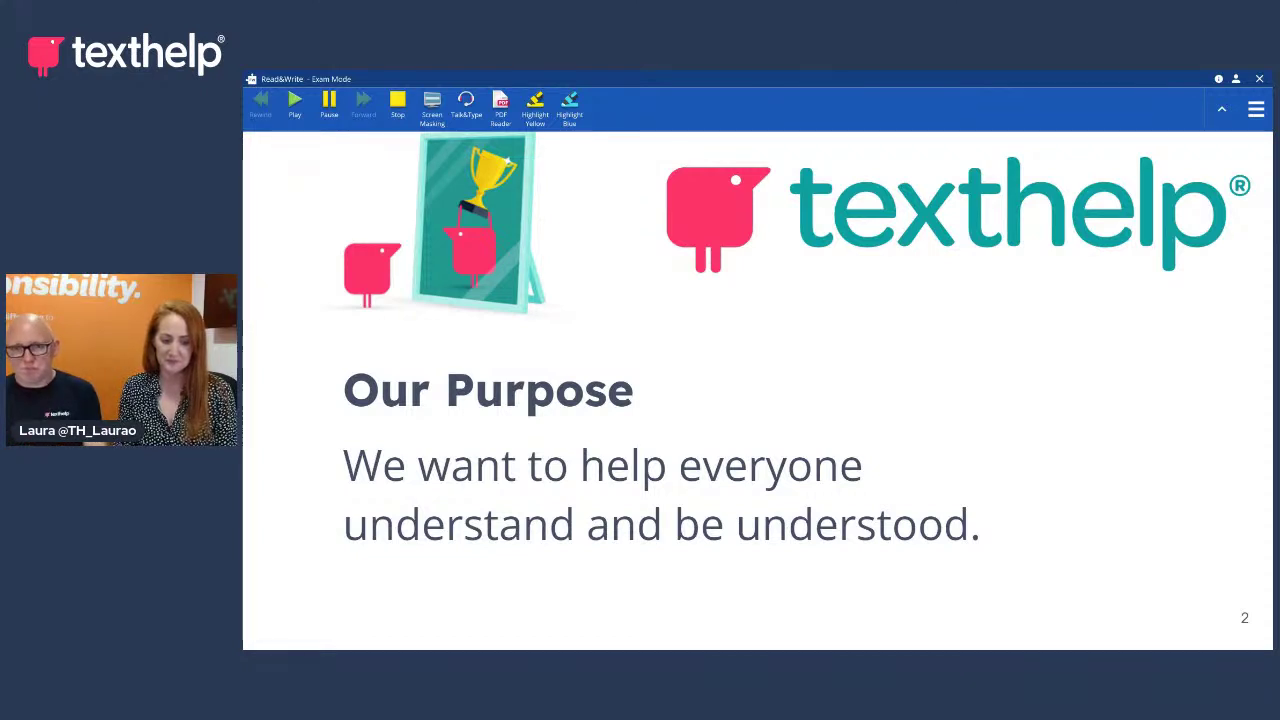
# Advance the slideshow through 'Our Vision' toward slide 4, 'Examination Challenges'
pyautogui.click(775, 290)
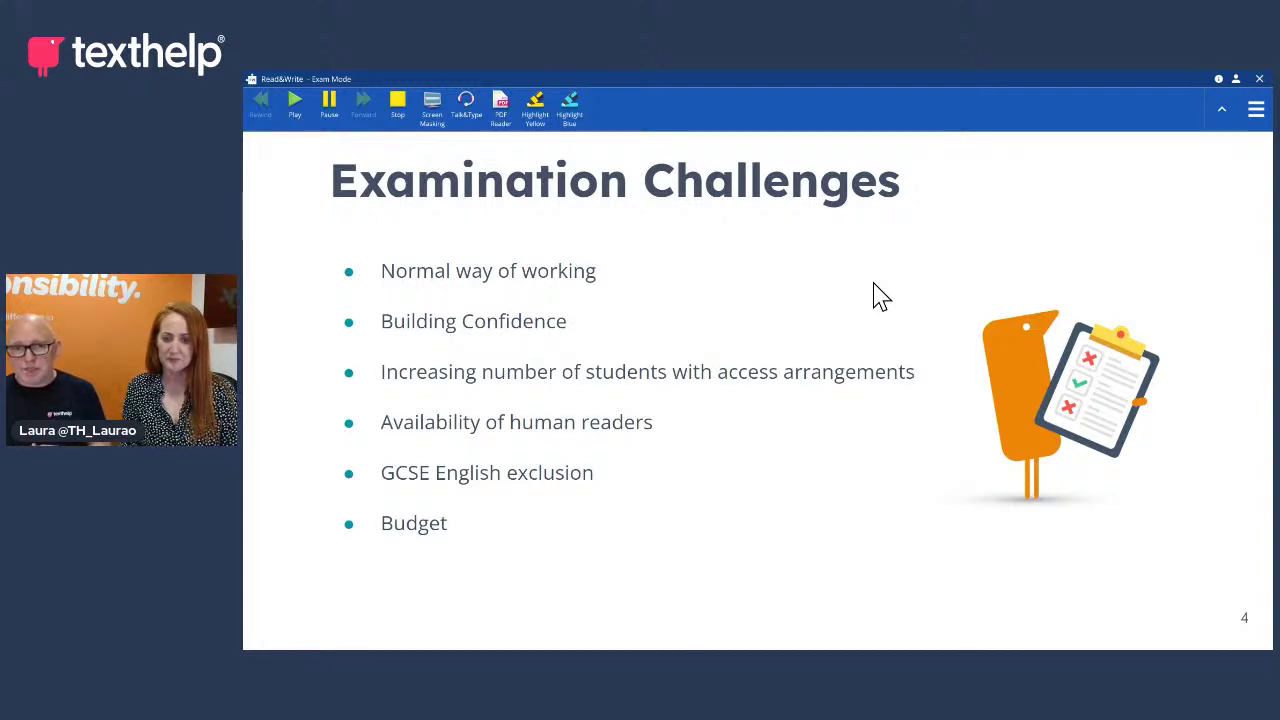
# Show the JCQ quotes slide, then advance to slide 6, 'Demonstration'
pyautogui.press('Right')
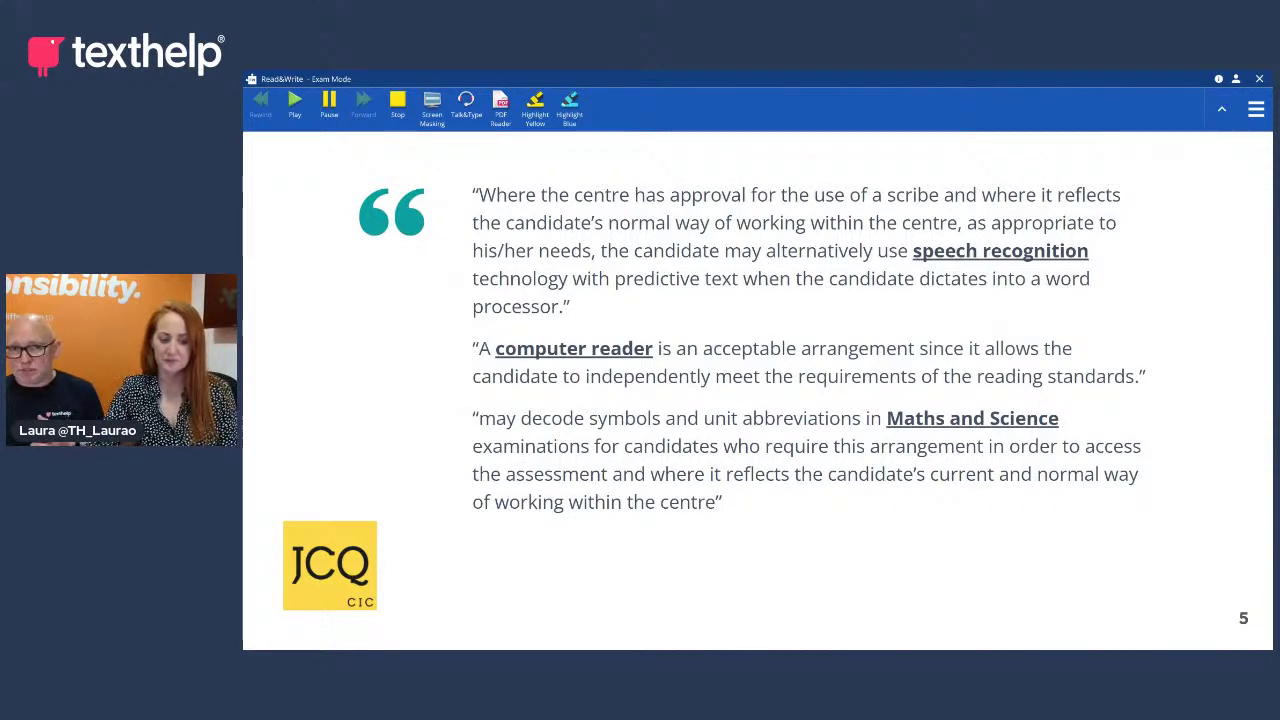
pyautogui.moveTo(308, 570)
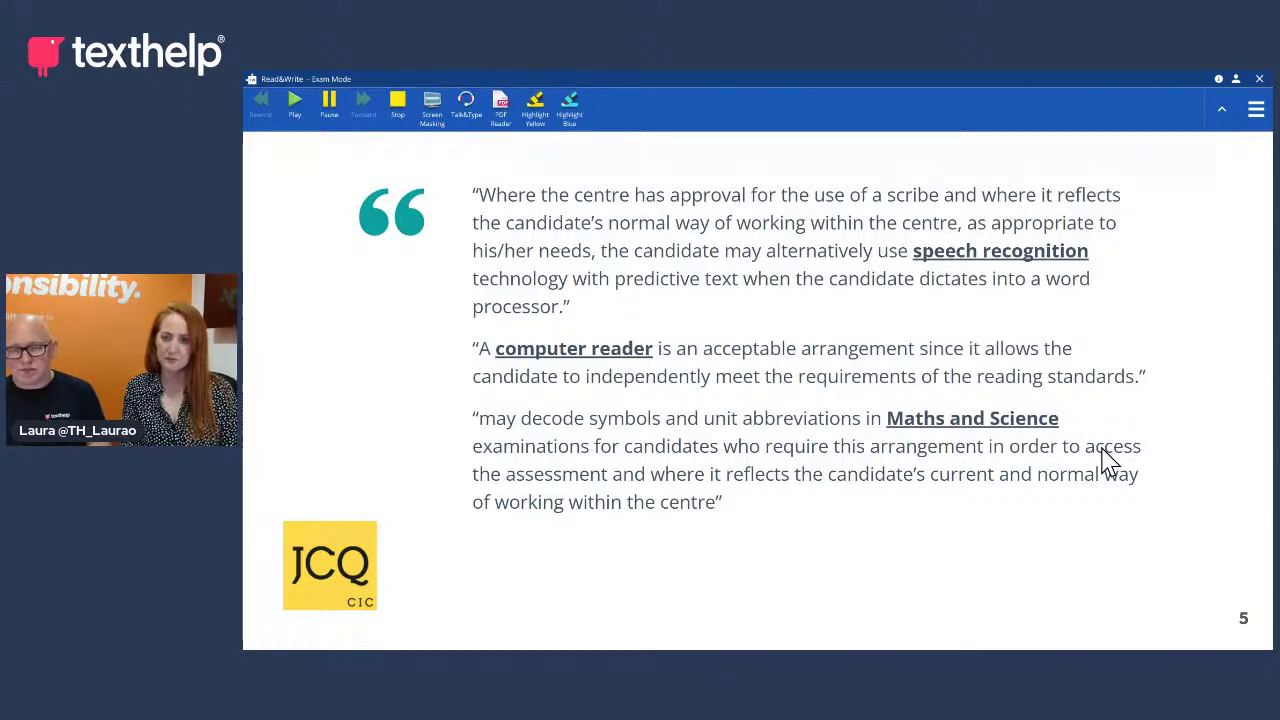
pyautogui.click(820, 412)
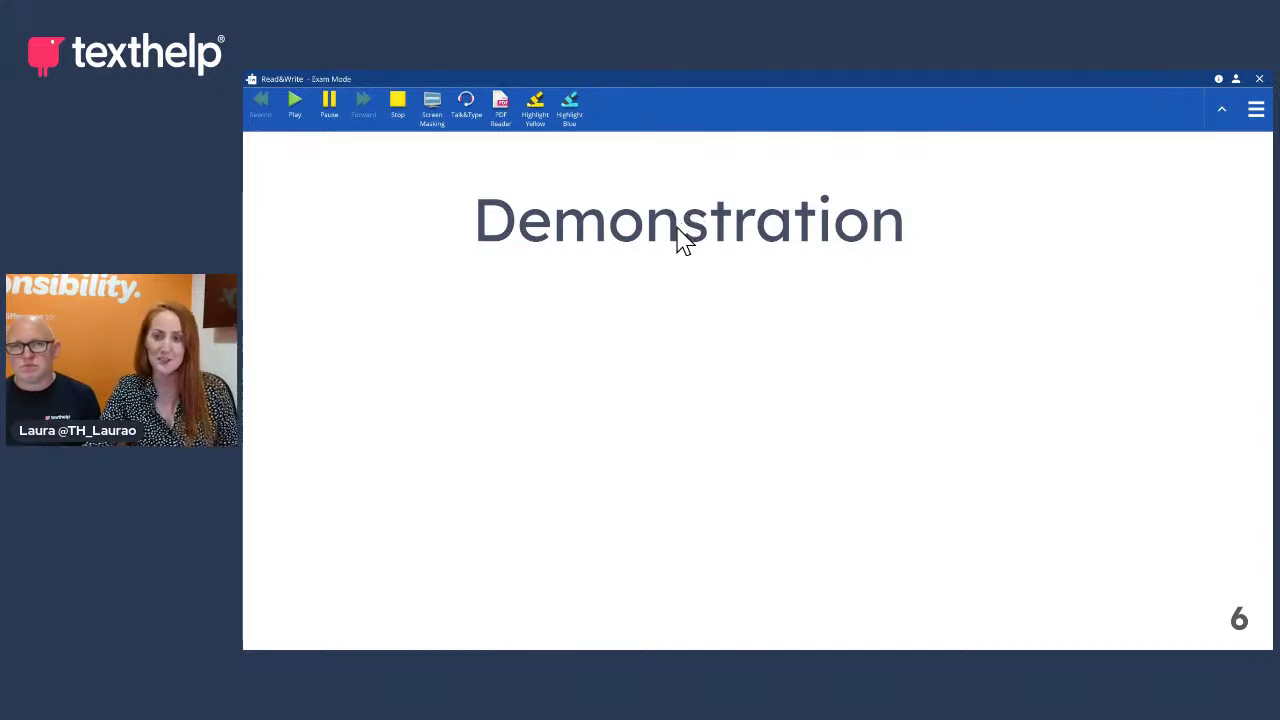
# Exit the slideshow at the contact slide and bring up the exam PDF with the full Exam Mode toolbar
pyautogui.click(651, 281)
pyautogui.press('Escape')
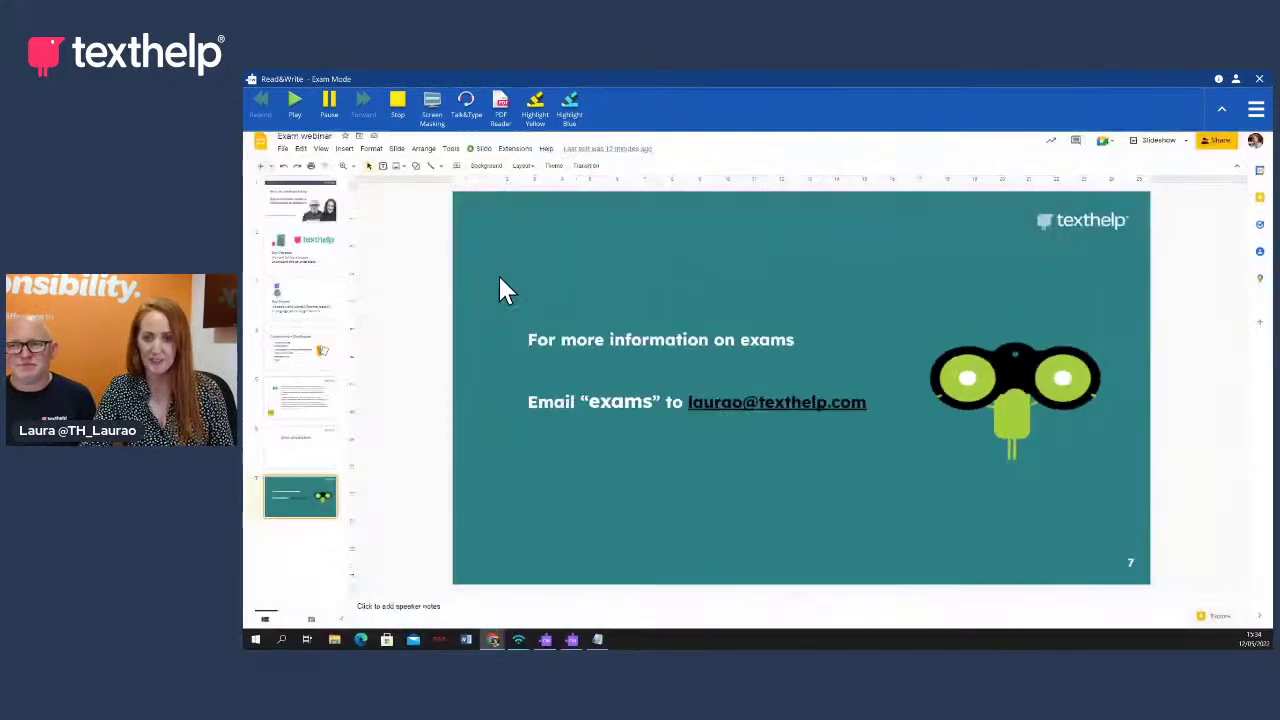
pyautogui.click(1221, 109)
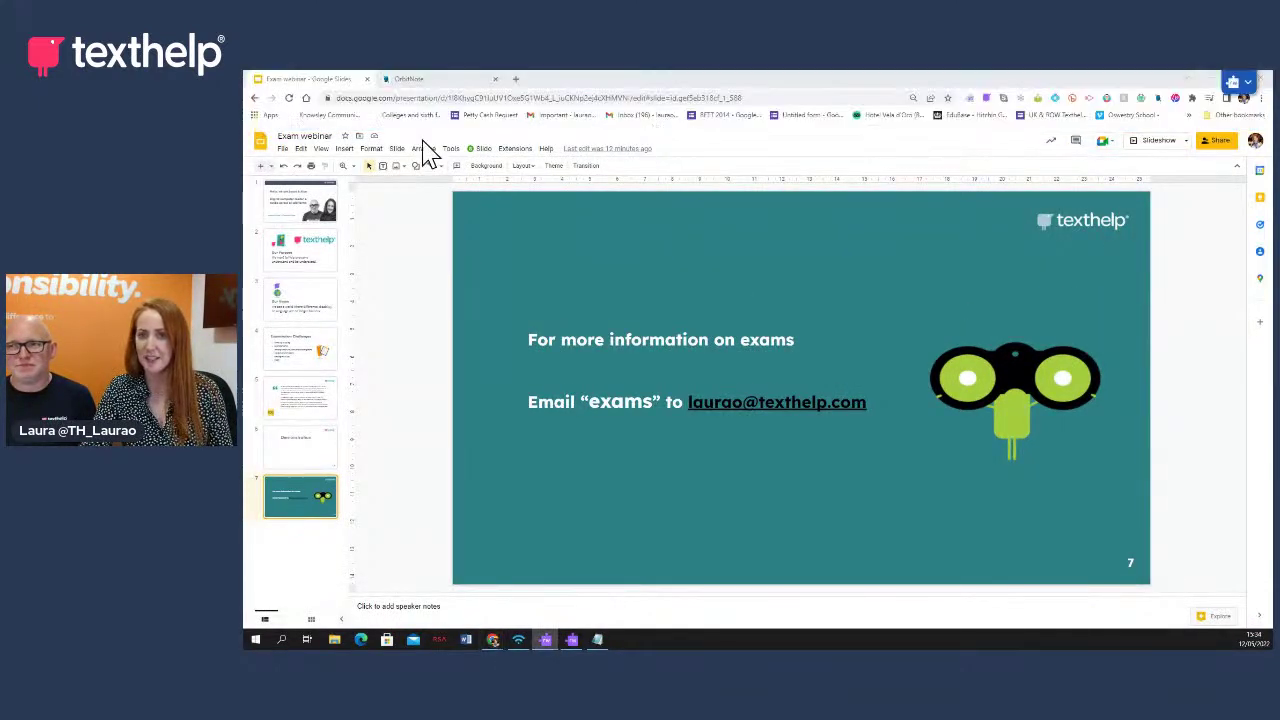
pyautogui.click(571, 640)
pyautogui.click(1234, 82)
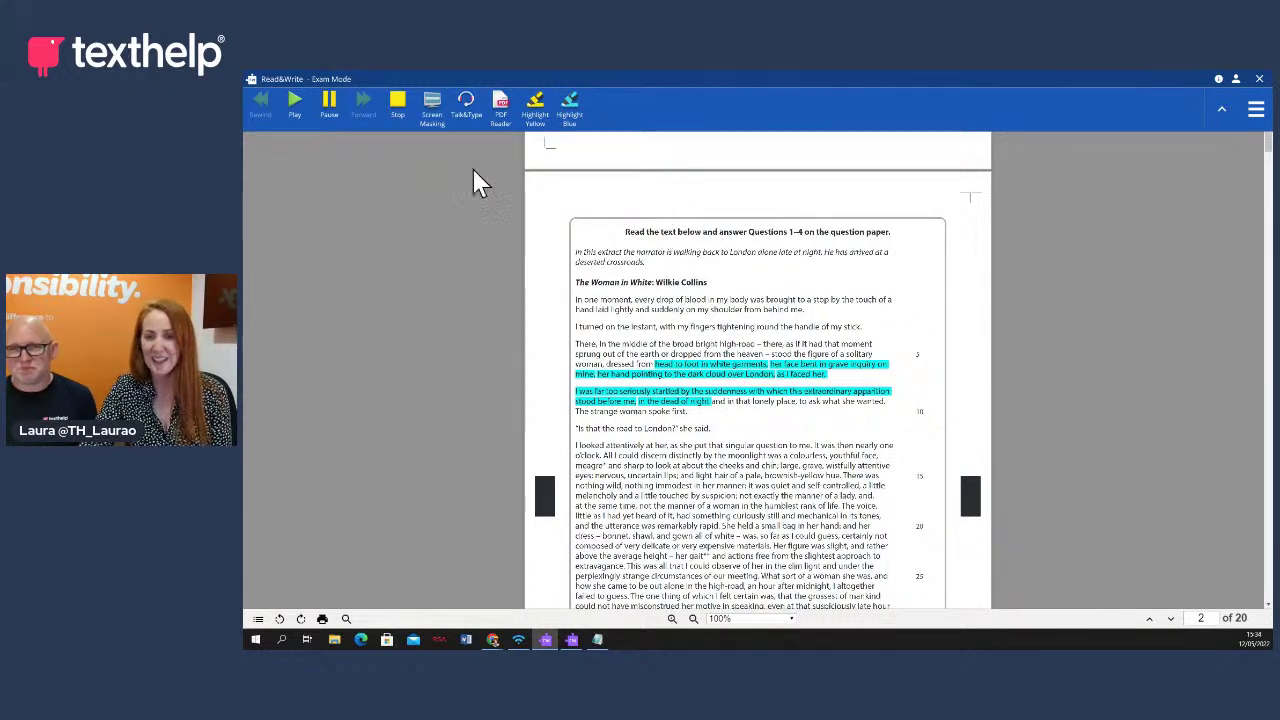
# Play the opening 'Woman in White' paragraph aloud, then stop the reading
pyautogui.click(577, 300)
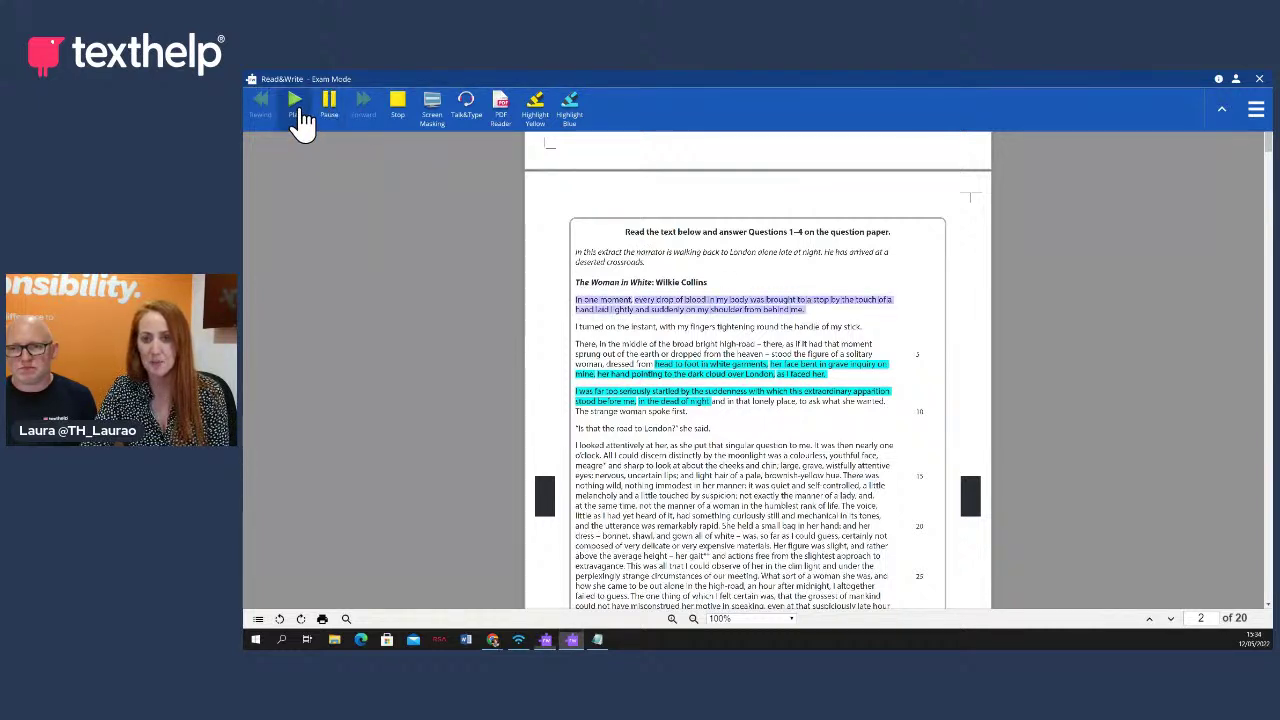
pyautogui.click(297, 108)
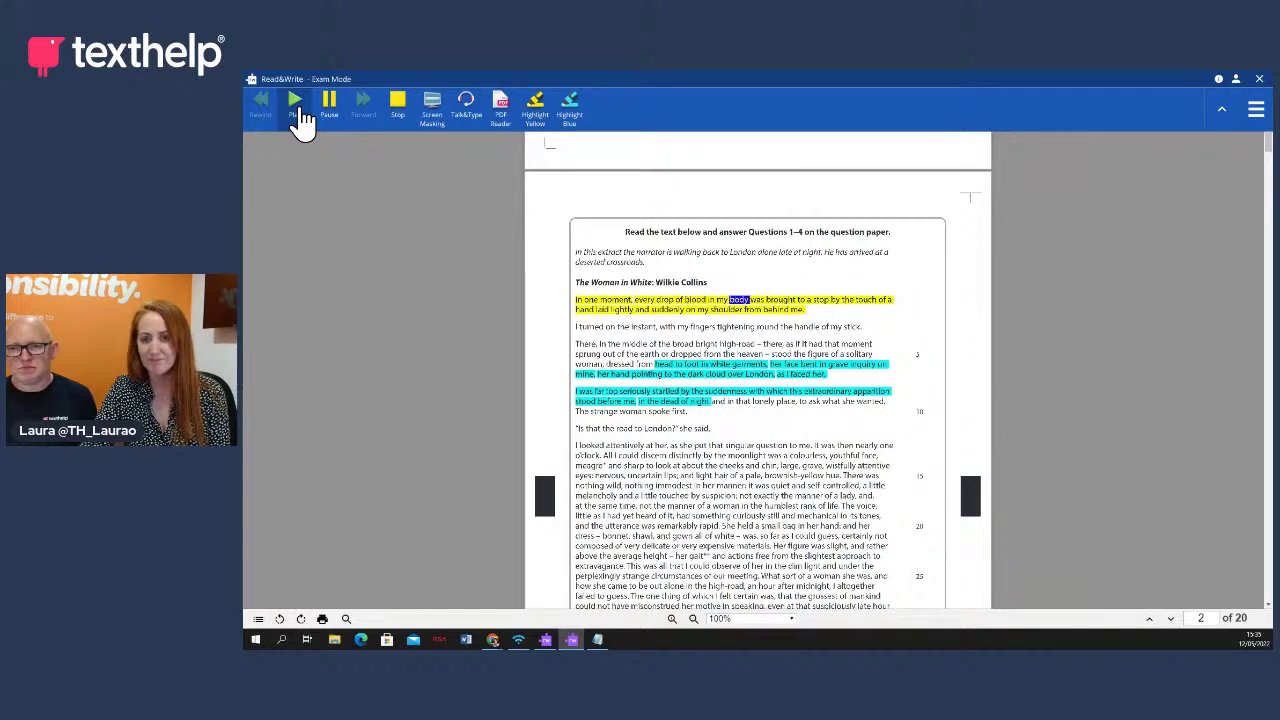
pyautogui.click(399, 108)
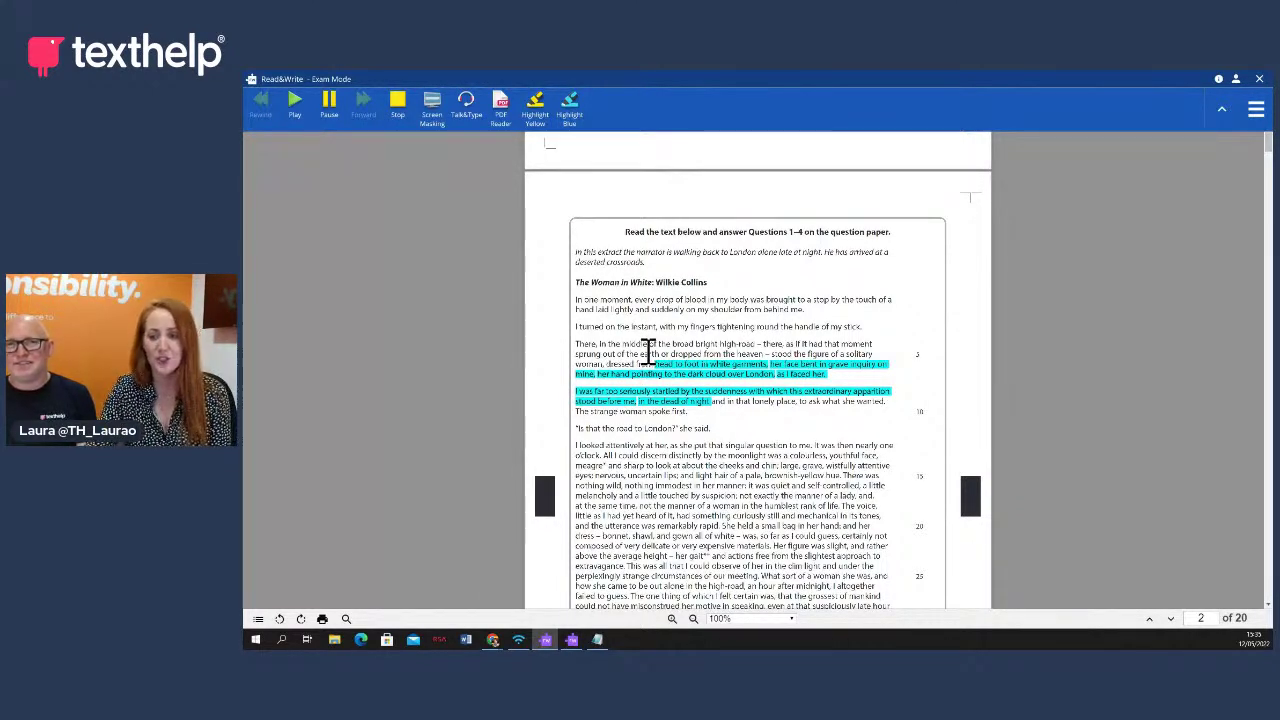
# Switch on Screen Masking from the Exam Mode toolbar over the exam paper
pyautogui.click(431, 110)
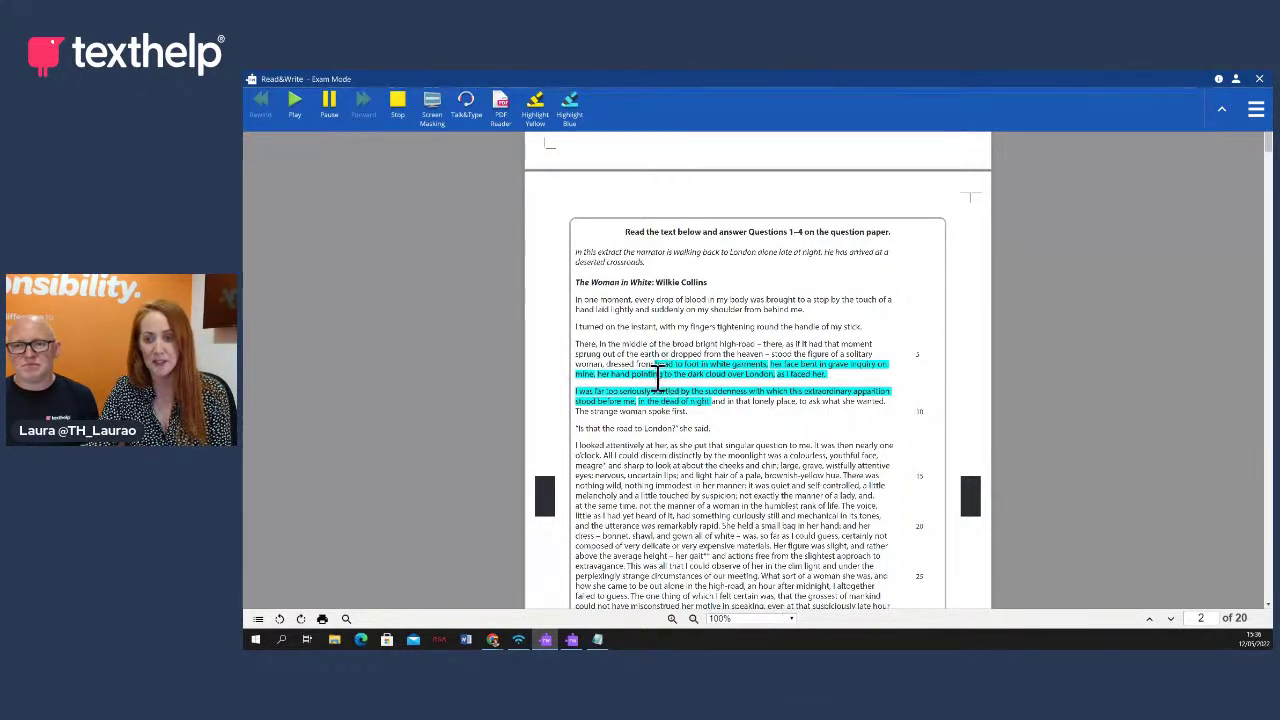
# Highlight 'at her' to 'had' in yellow and 'or very expensive' to 'out alone' in blue
pyautogui.scroll(-1, 657, 376)
pyautogui.scroll(-3, 655, 365)
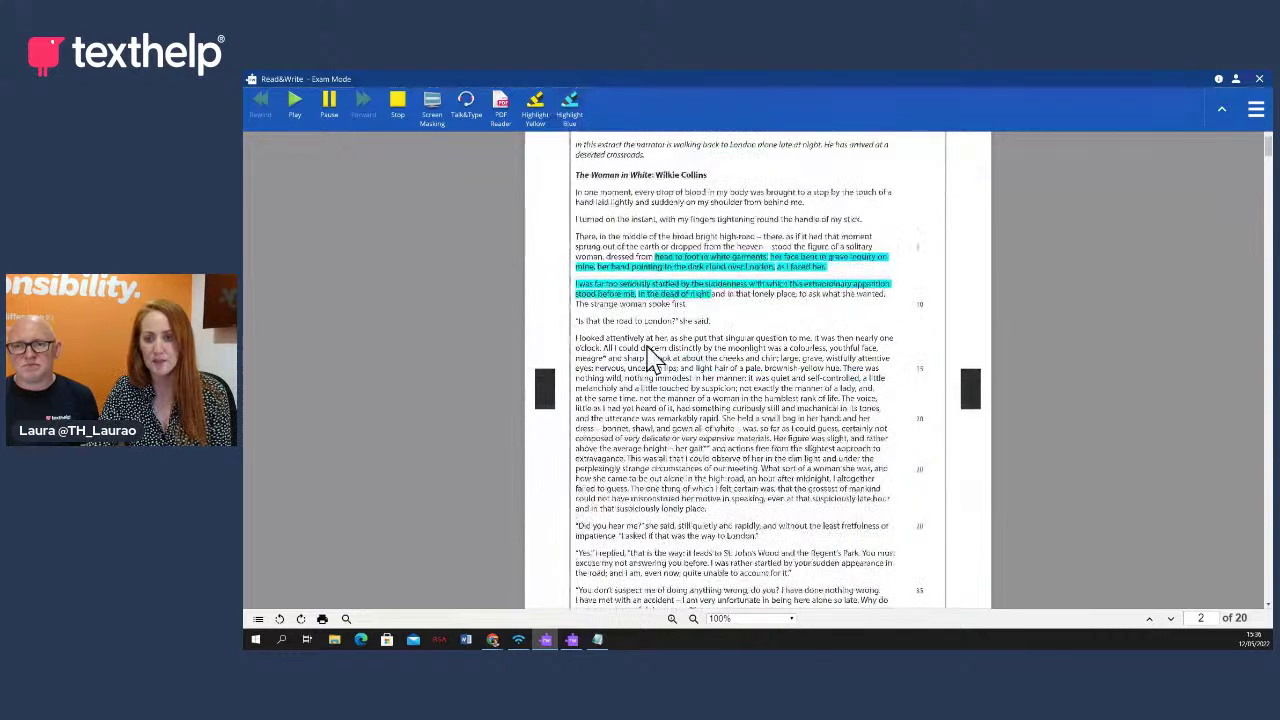
pyautogui.moveTo(647, 338); pyautogui.dragTo(690, 408)
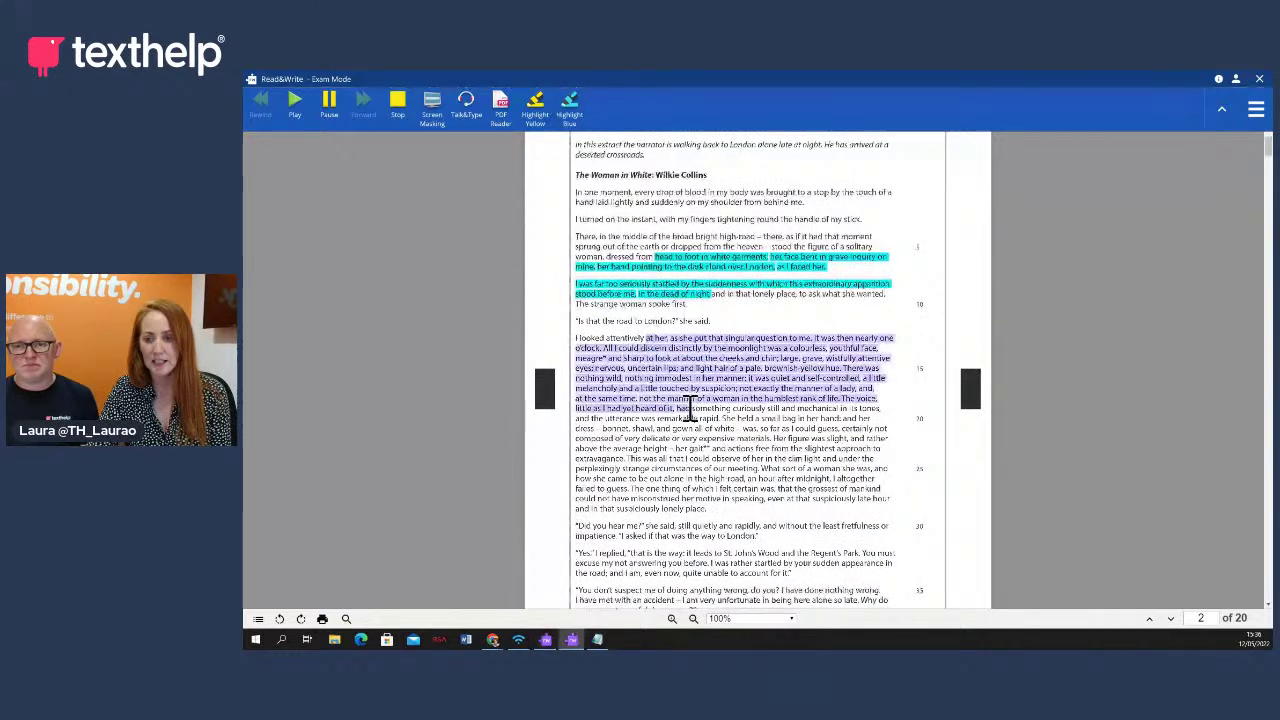
pyautogui.click(540, 122)
pyautogui.moveTo(672, 438); pyautogui.dragTo(690, 478)
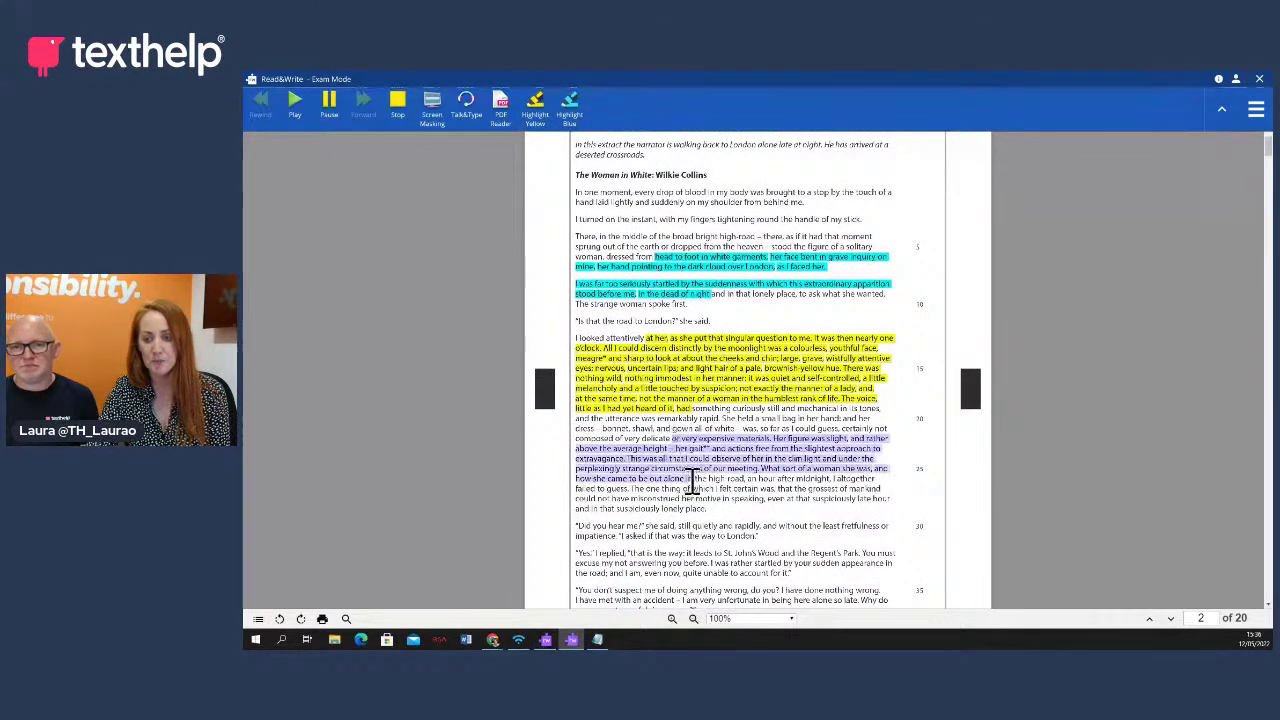
pyautogui.click(569, 118)
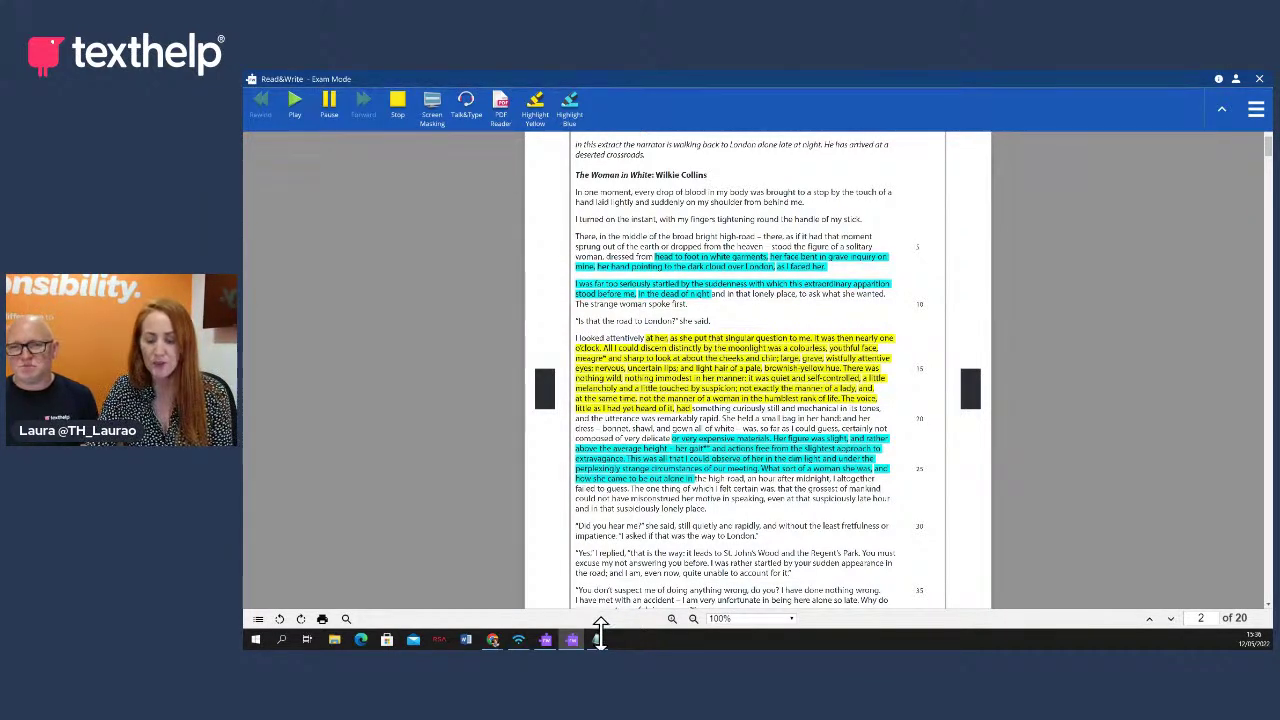
pyautogui.moveTo(598, 640)
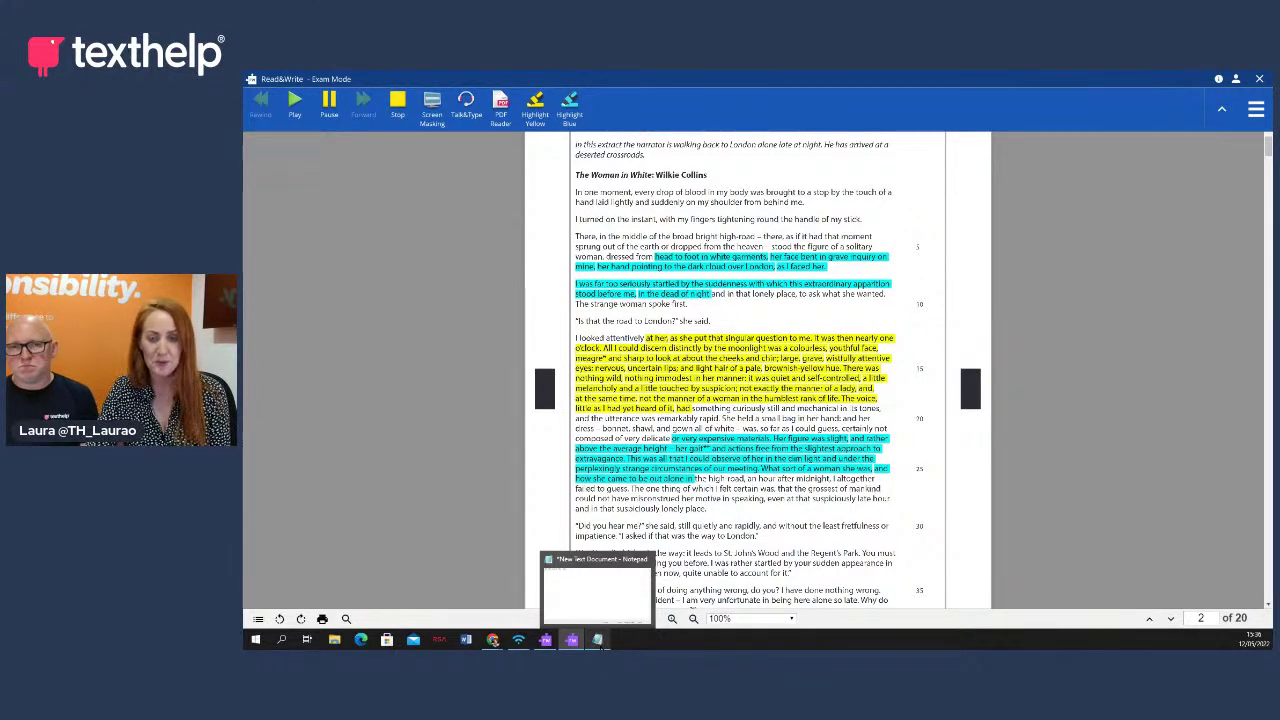
# Bring the blank Notepad 'New Text Document' up beside the exam paper
pyautogui.click(598, 640)
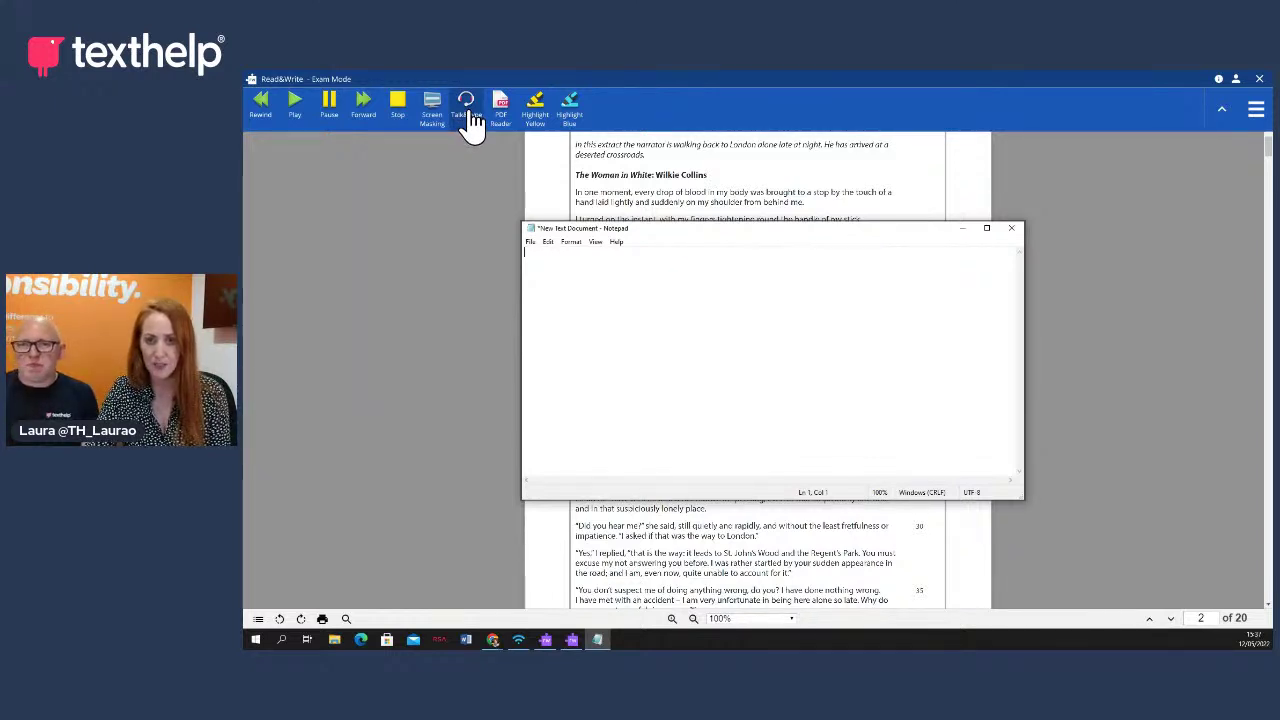
# Dictate two lines with Talk&Type, ending 'They can also proofread with rate and write', then stop dictation
pyautogui.click(554, 268)
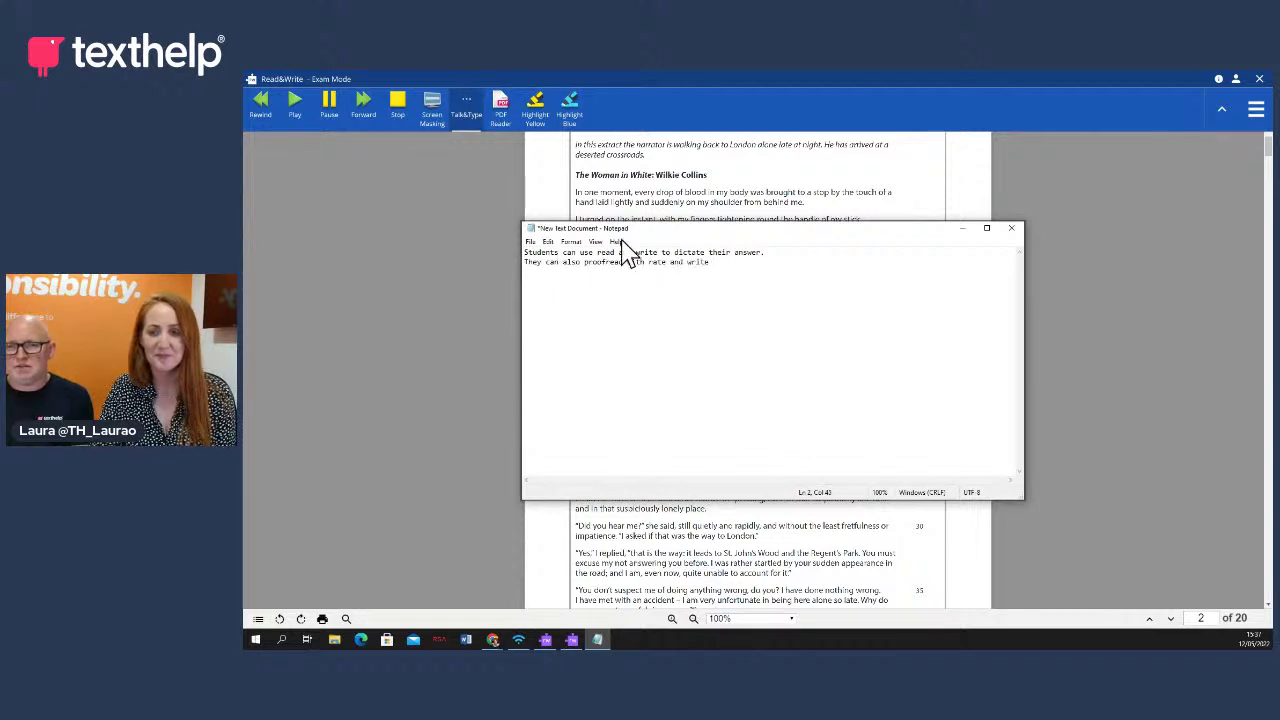
pyautogui.click(400, 115)
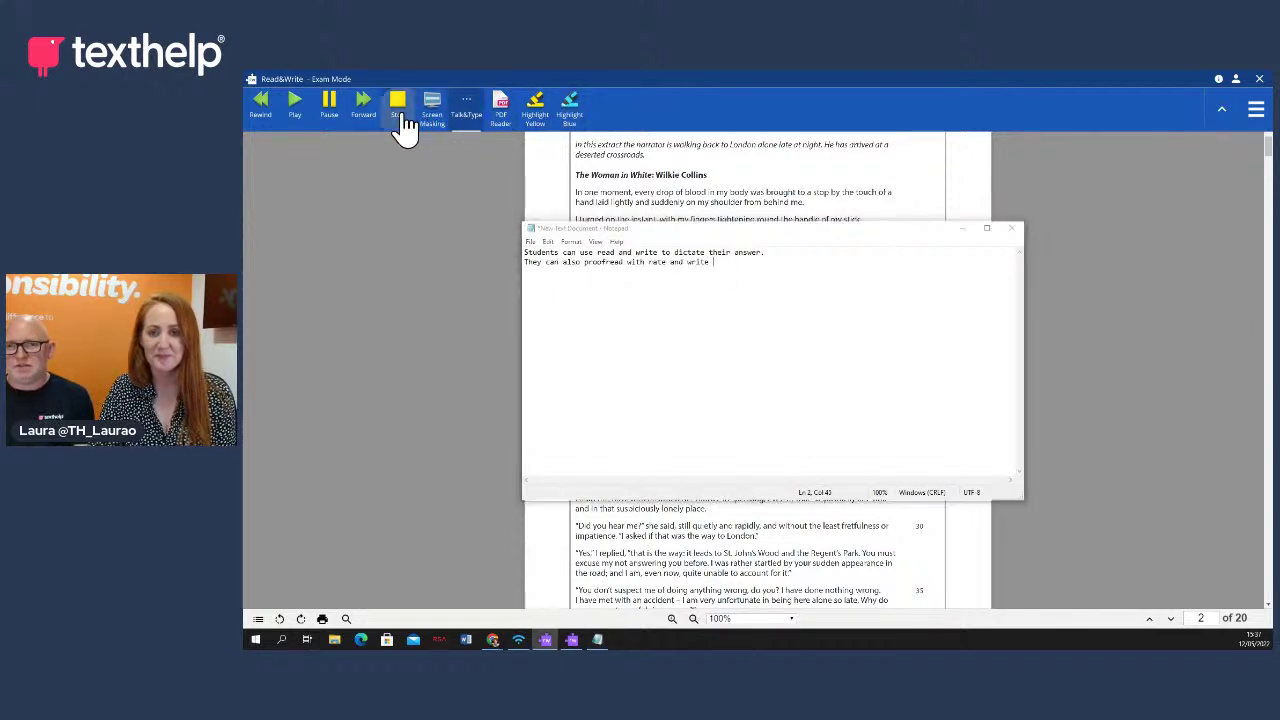
pyautogui.click(468, 120)
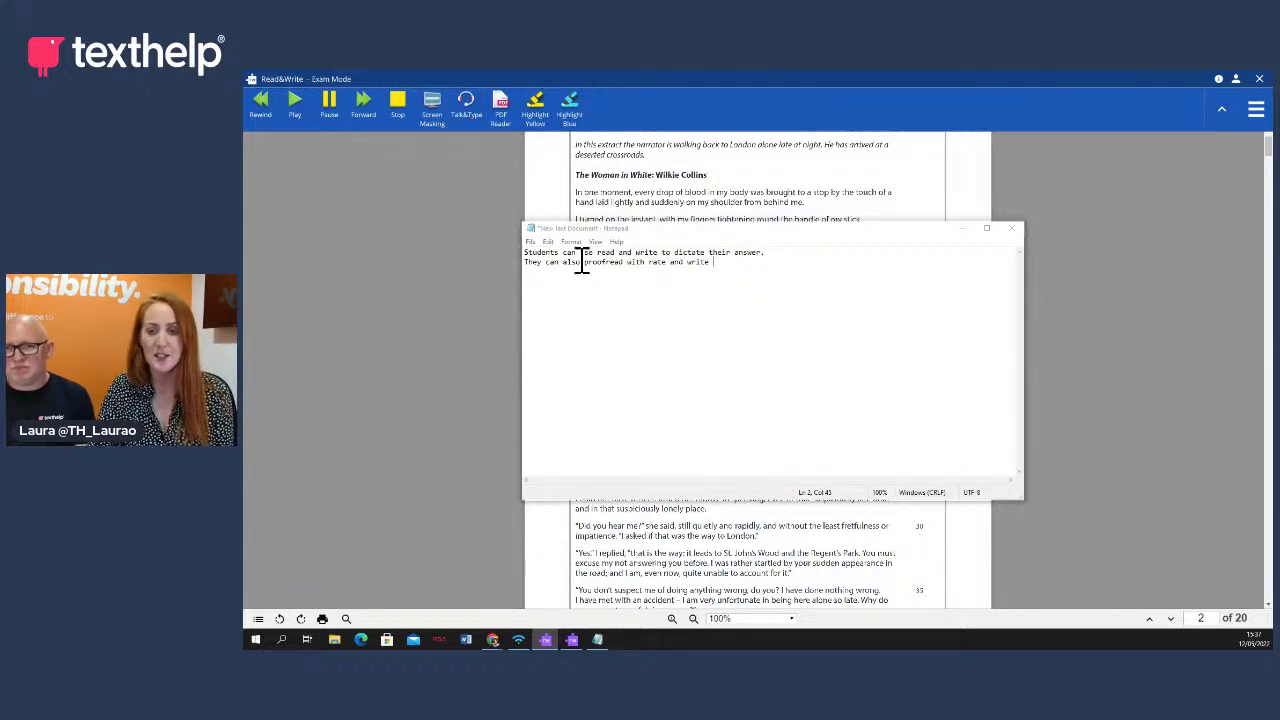
# Read the Notepad answer aloud, correct 'rate' to 'read' in line 2, and select 'write'
pyautogui.click(541, 252)
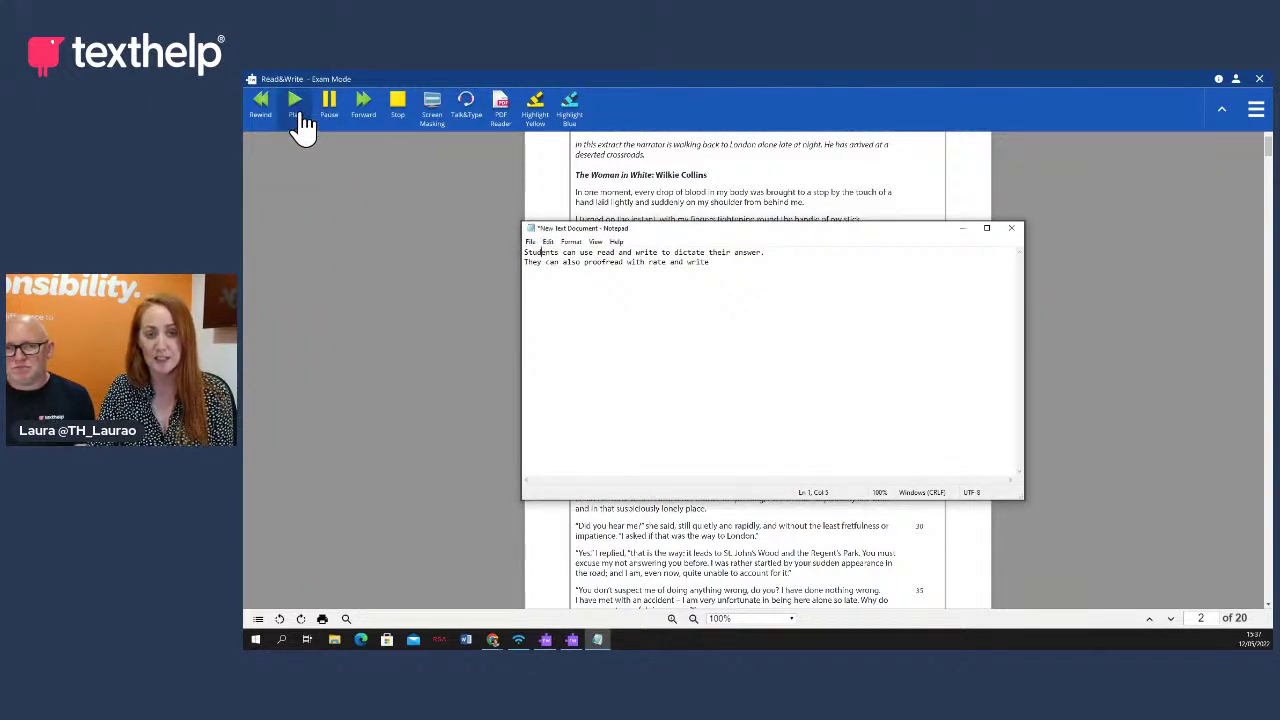
pyautogui.click(300, 117)
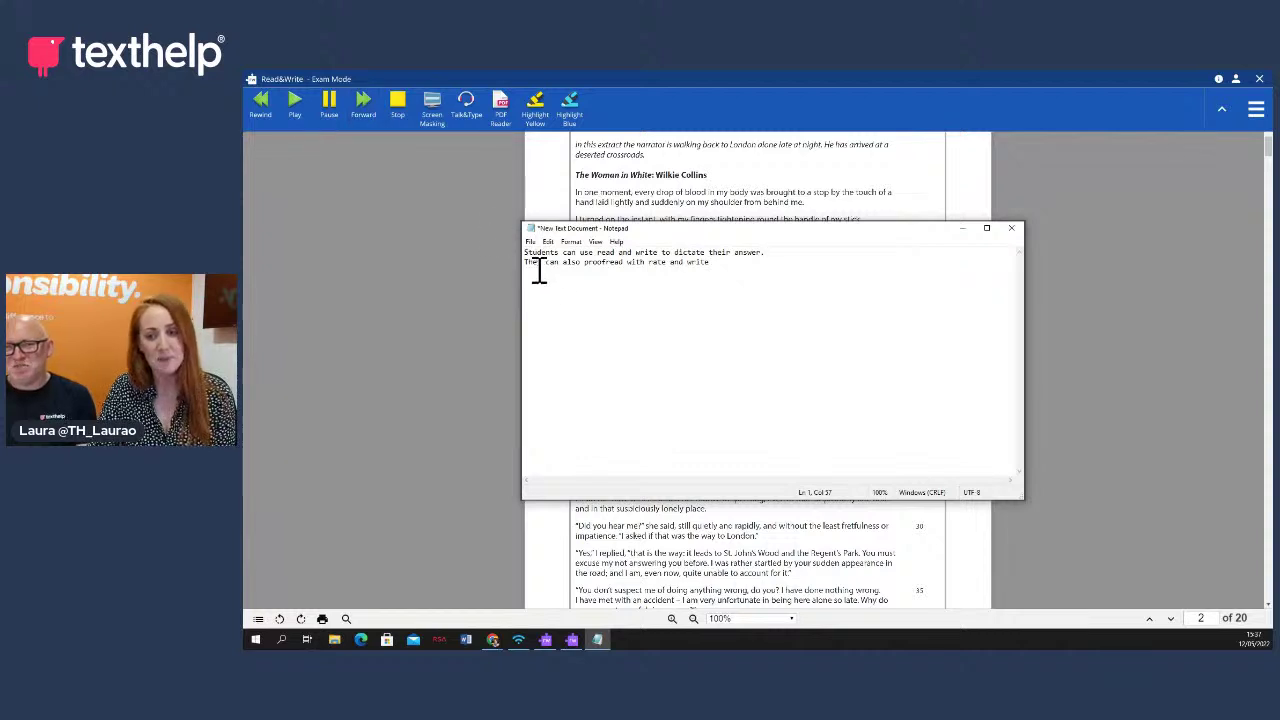
pyautogui.click(665, 261)
pyautogui.press('BackSpace')
pyautogui.press('BackSpace')
pyautogui.press('BackSpace')
pyautogui.write('read')
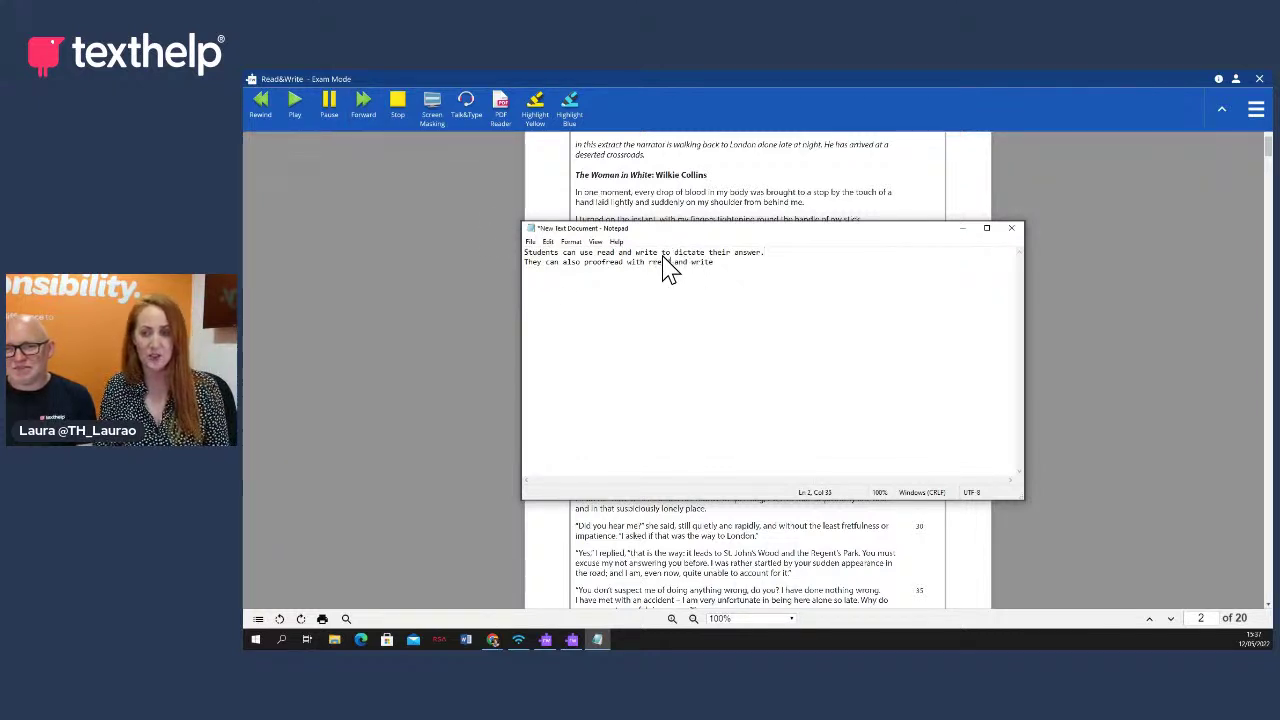
pyautogui.press('BackSpace')
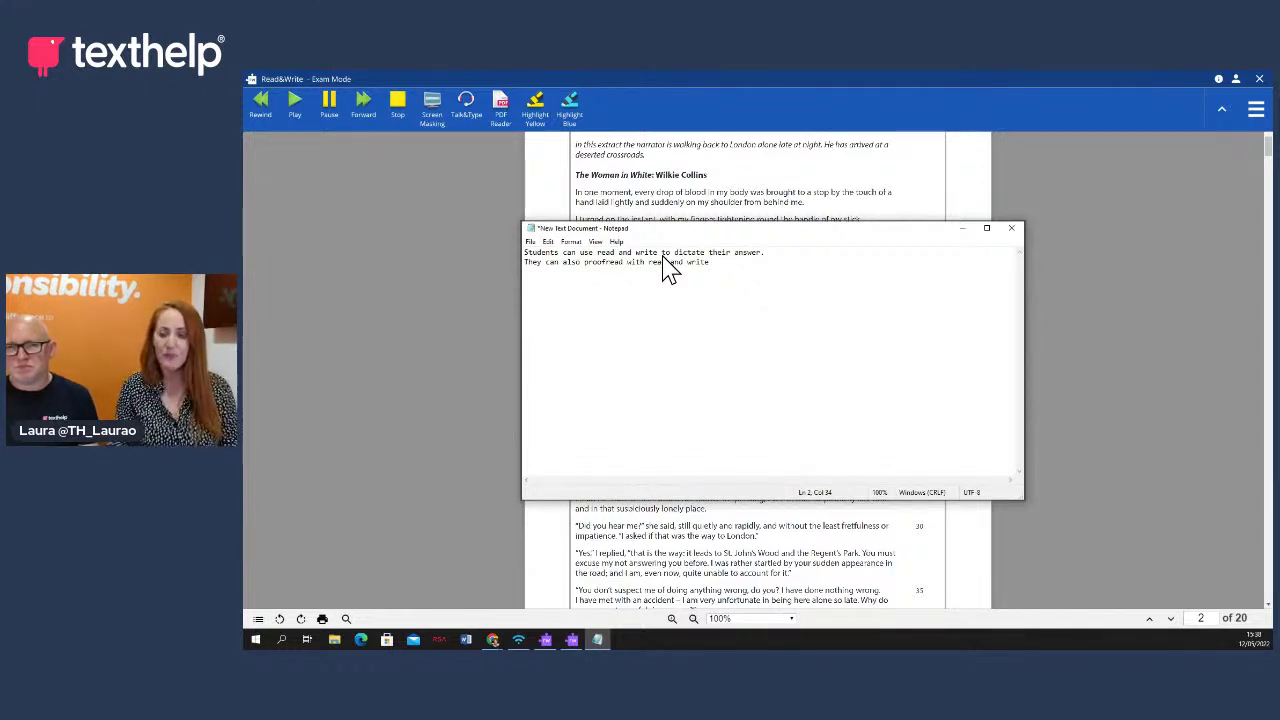
pyautogui.doubleClick(705, 264)
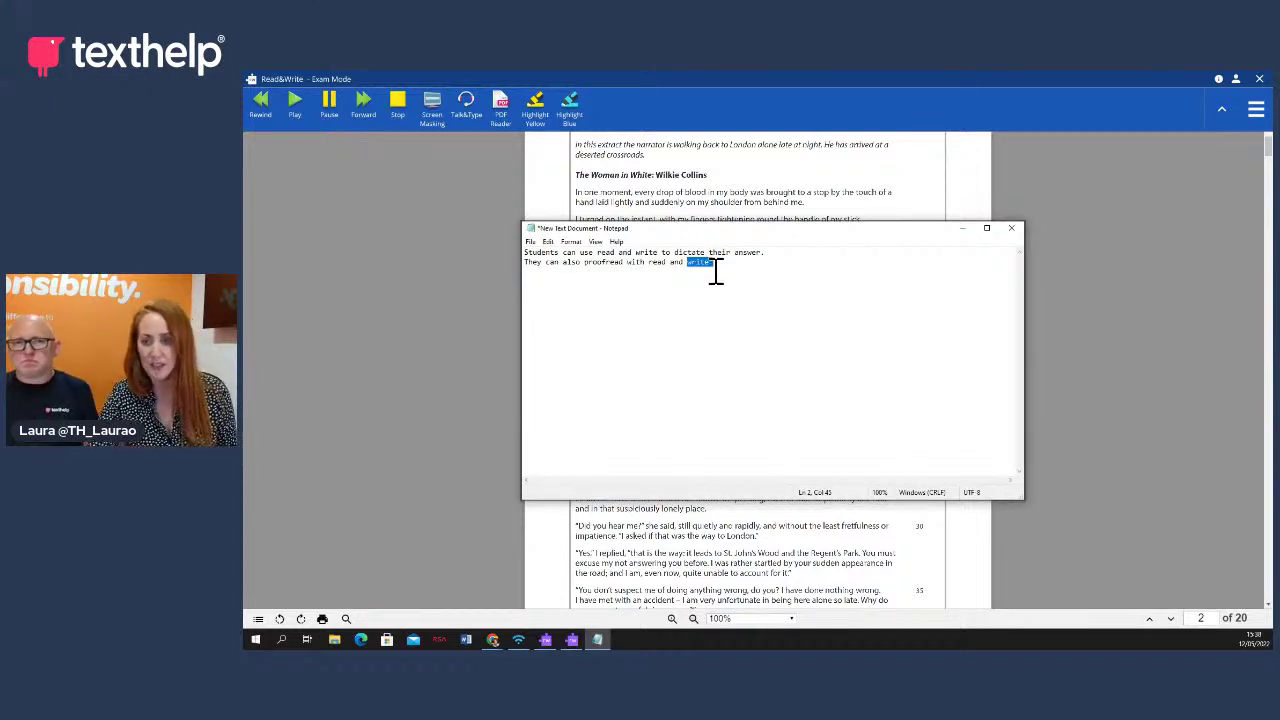
# Close the Notepad answer without saving it
pyautogui.click(715, 268)
pyautogui.moveTo(847, 232); pyautogui.dragTo(974, 200)
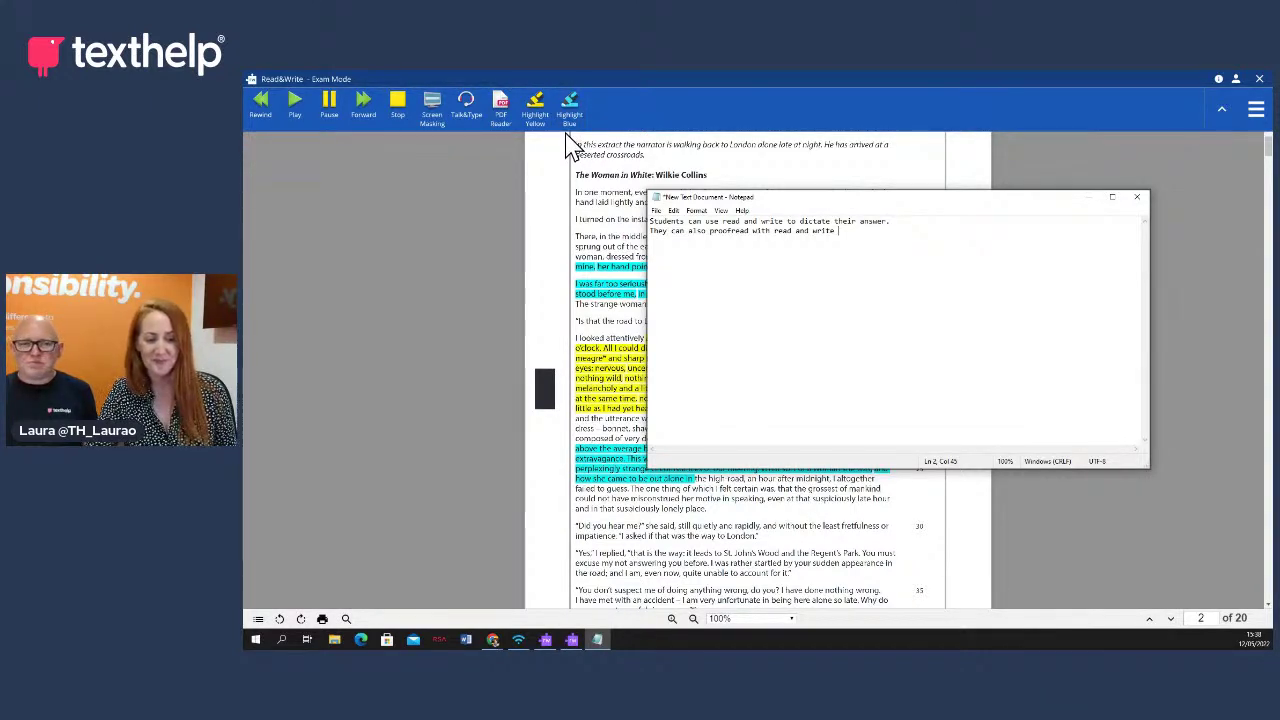
pyautogui.click(1137, 198)
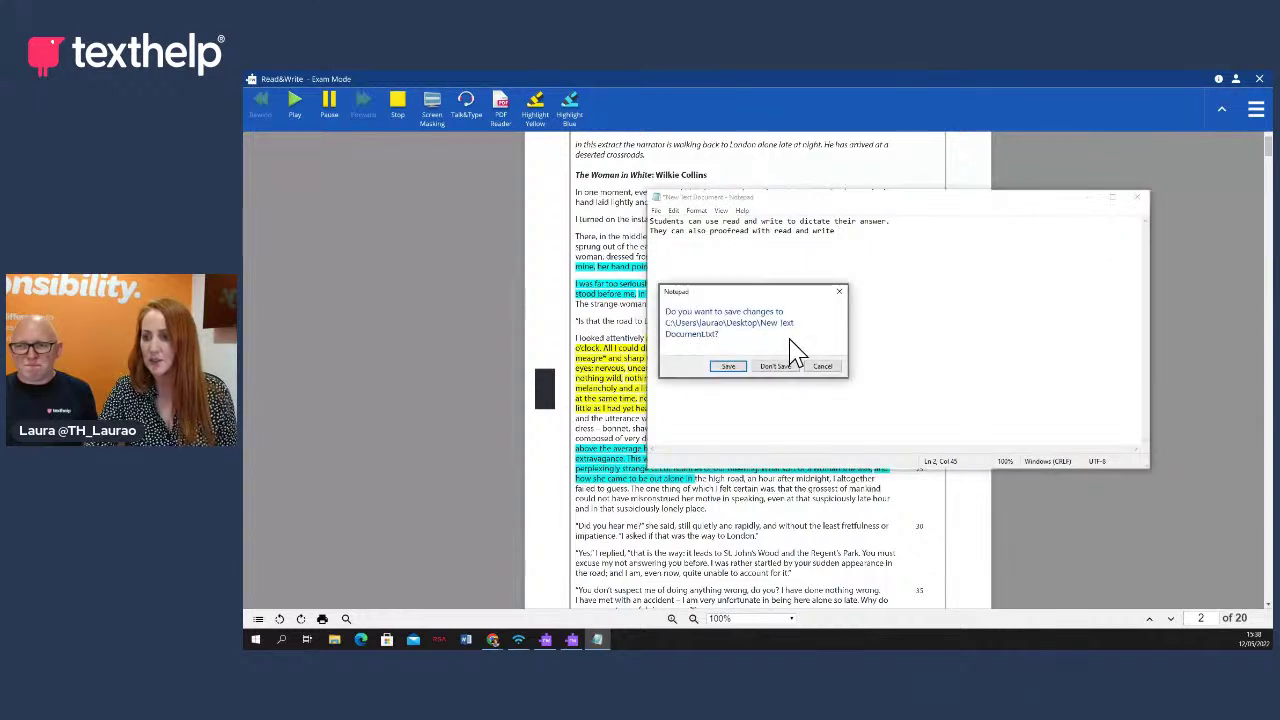
pyautogui.click(776, 370)
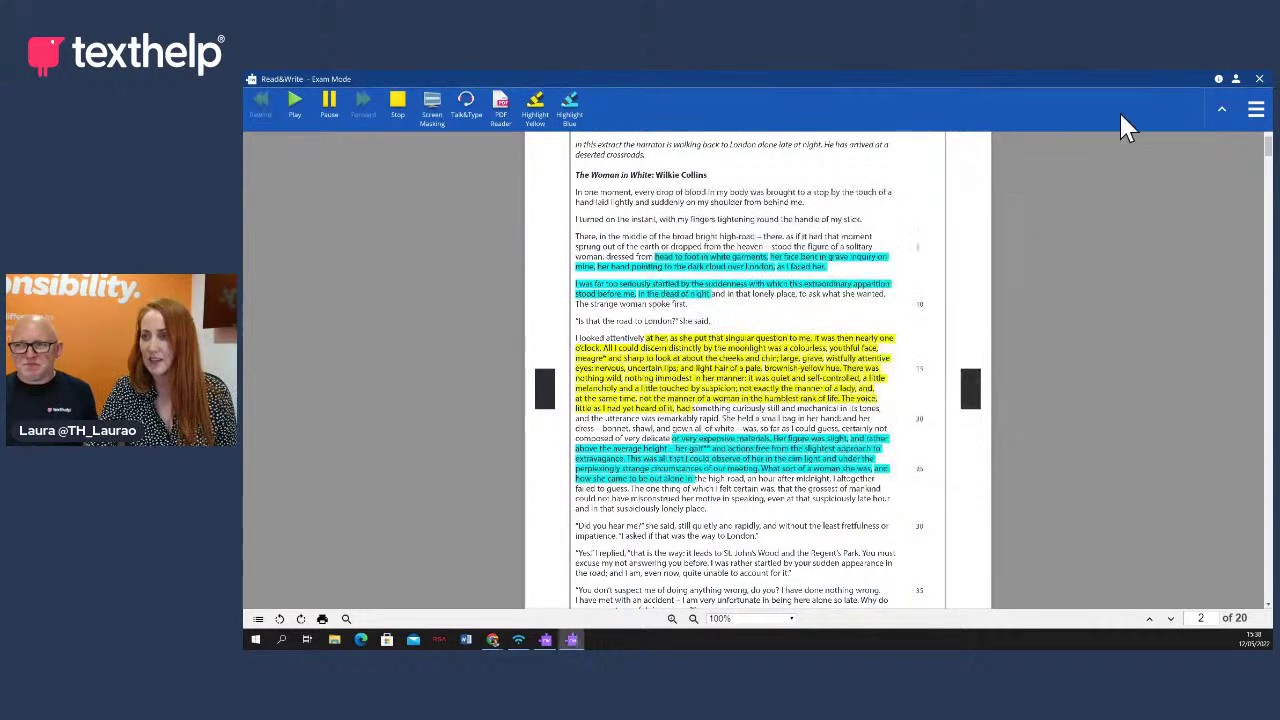
# Exit the Exam Mode toolbar and PDF viewer, then go to the OrbitNote dashboard
pyautogui.click(1259, 79)
pyautogui.click(1259, 76)
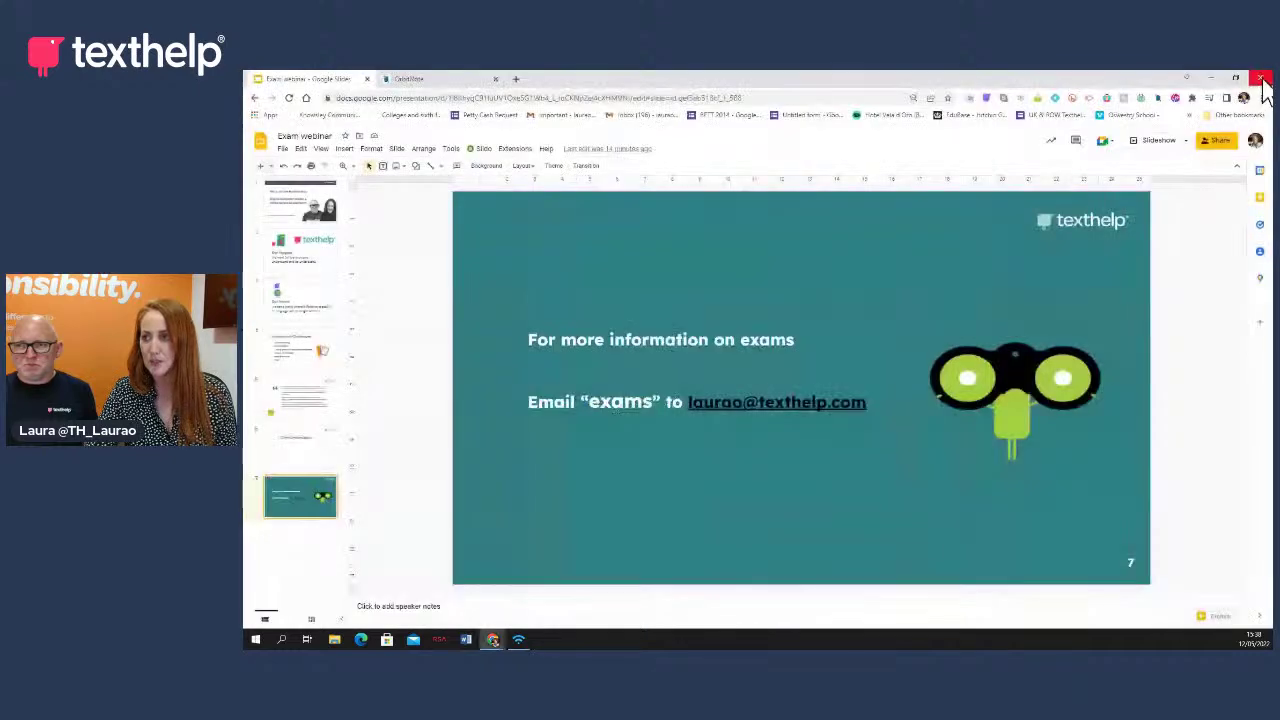
pyautogui.click(433, 80)
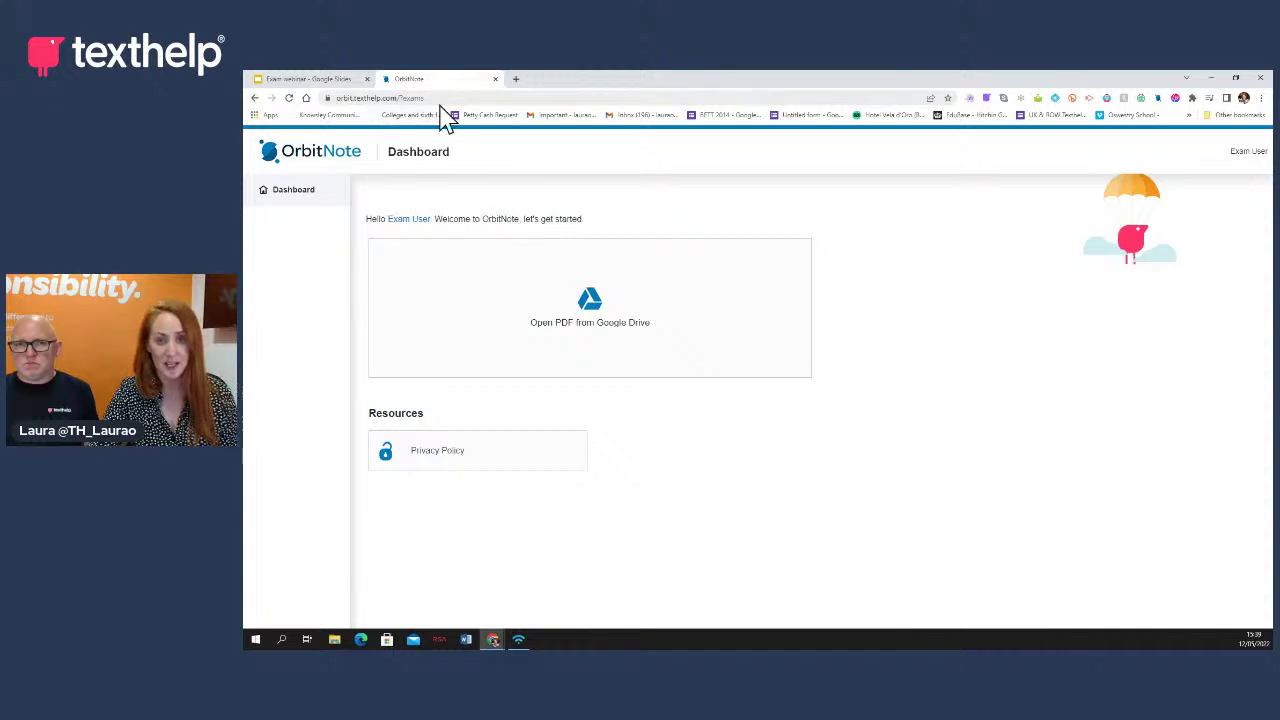
# Open the English Language exam paper from Google Drive and view it full screen with F11
pyautogui.click(598, 326)
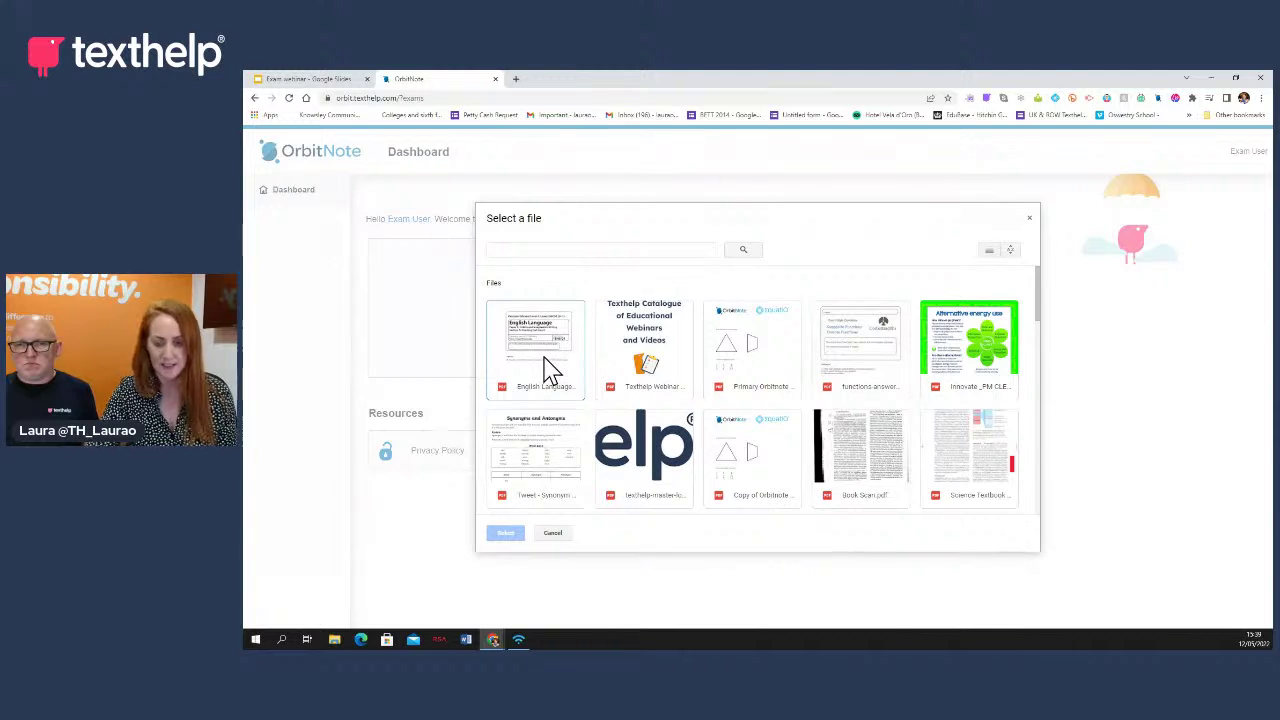
pyautogui.doubleClick(544, 358)
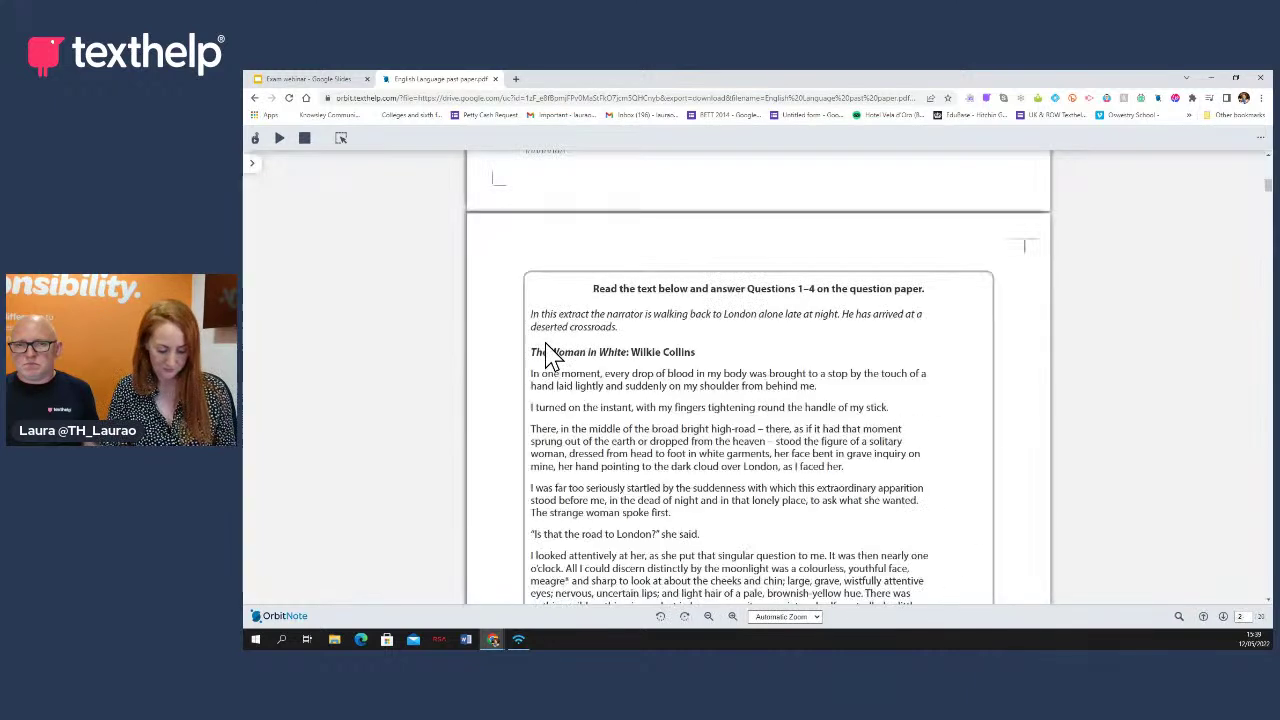
pyautogui.press('F11')
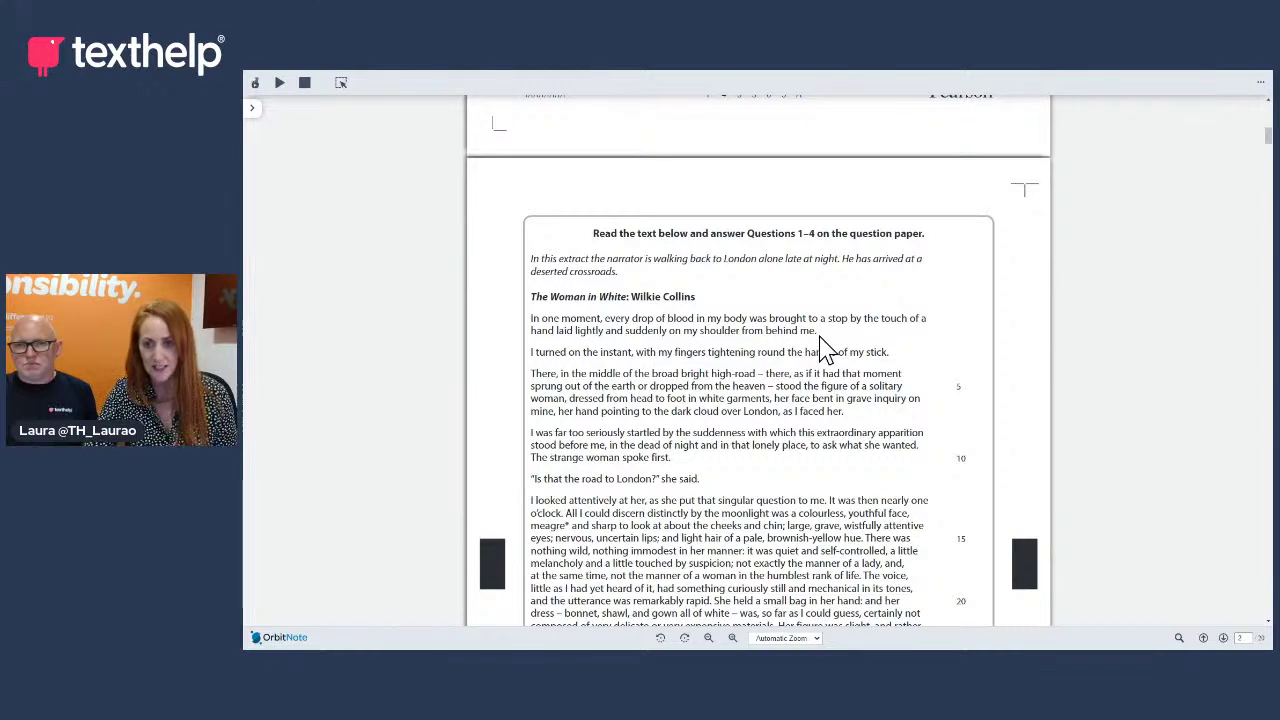
# Read aloud the first two lines of the Wilkie Collins passage, then stop the reading
pyautogui.moveTo(818, 333); pyautogui.dragTo(534, 320)
pyautogui.click(280, 84)
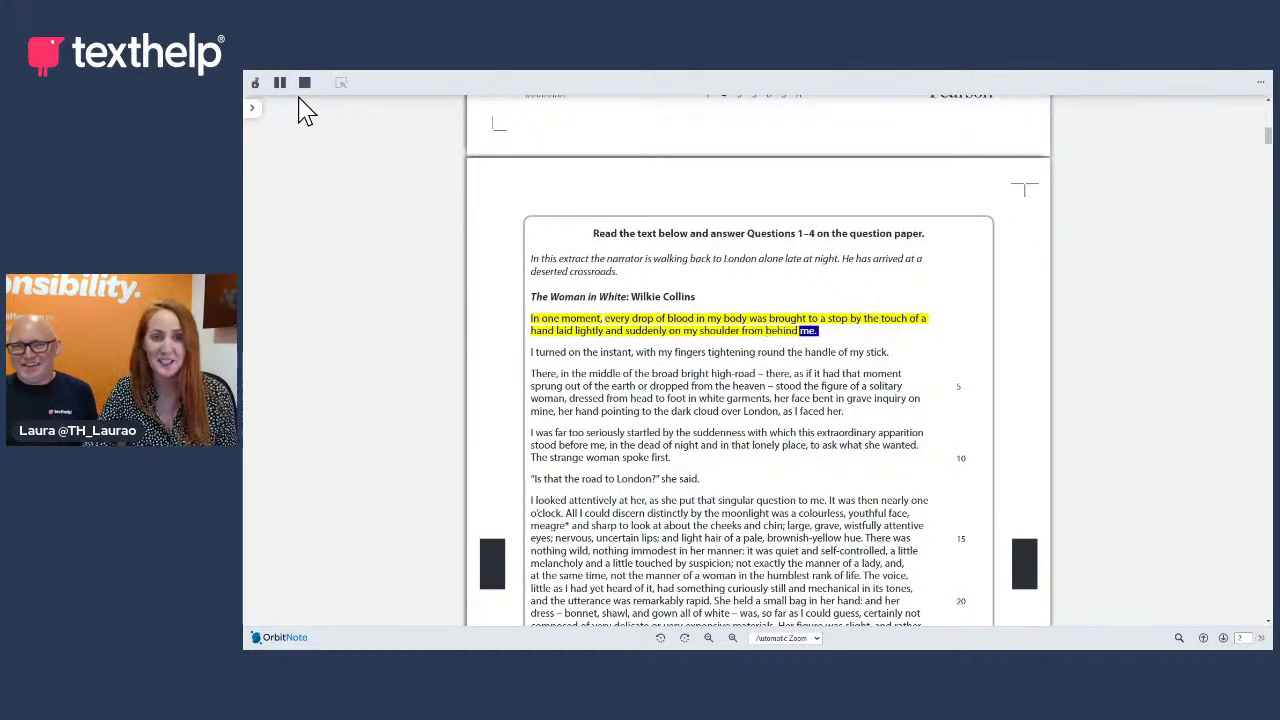
pyautogui.click(305, 84)
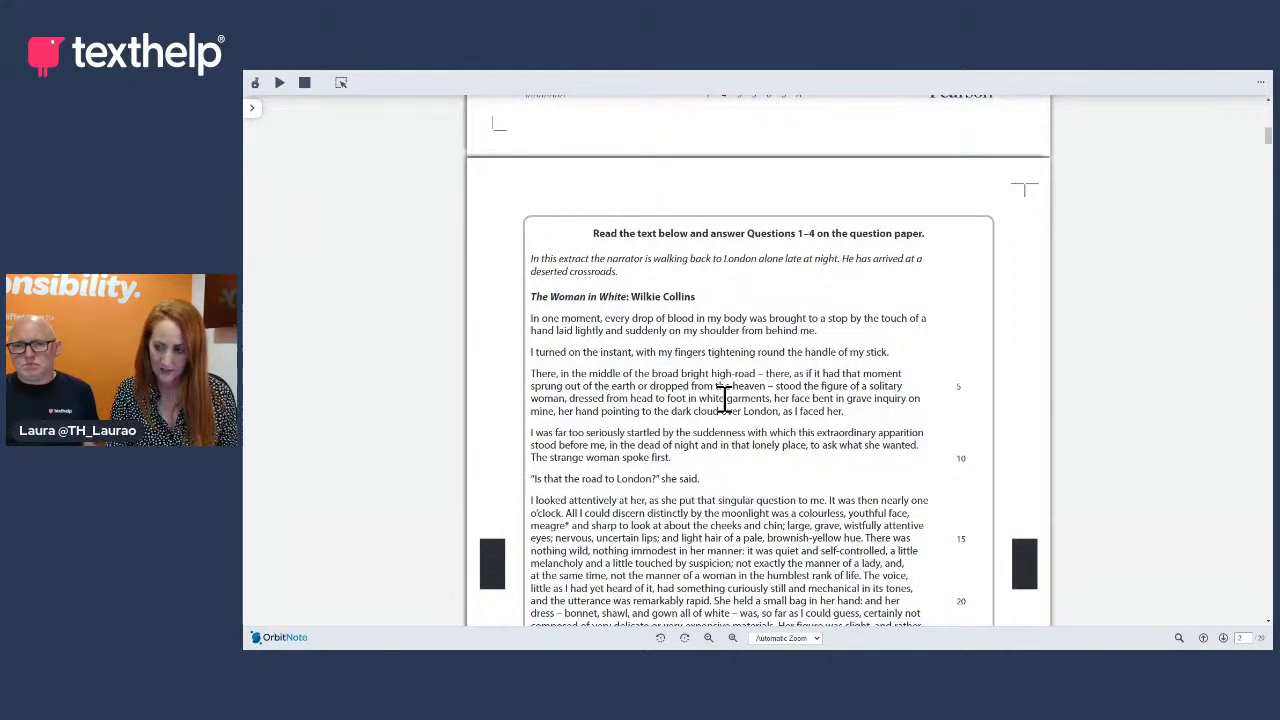
# Leave OrbitNote's full-screen view with F11
pyautogui.press('F11')
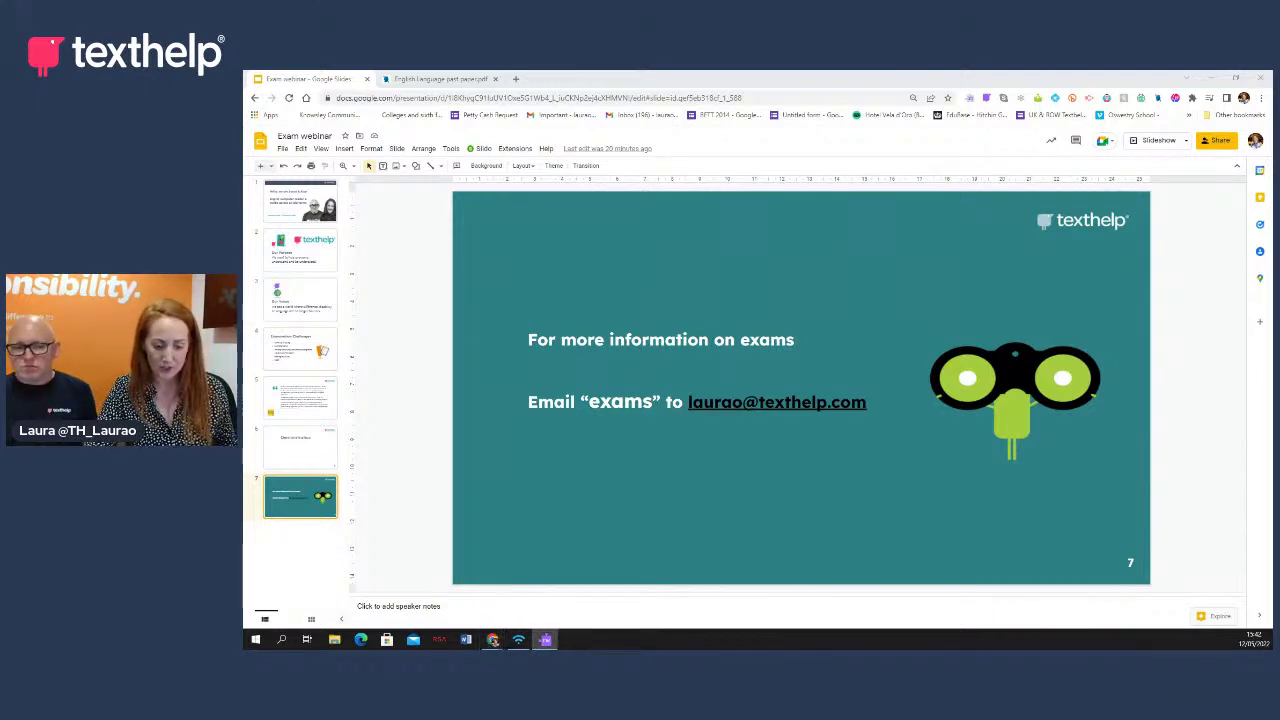
# Unlock admin settings via 'adminsettings' and the admin password, then toggle Use Exam Mode now off
pyautogui.moveTo(770, 298); pyautogui.dragTo(697, 67)
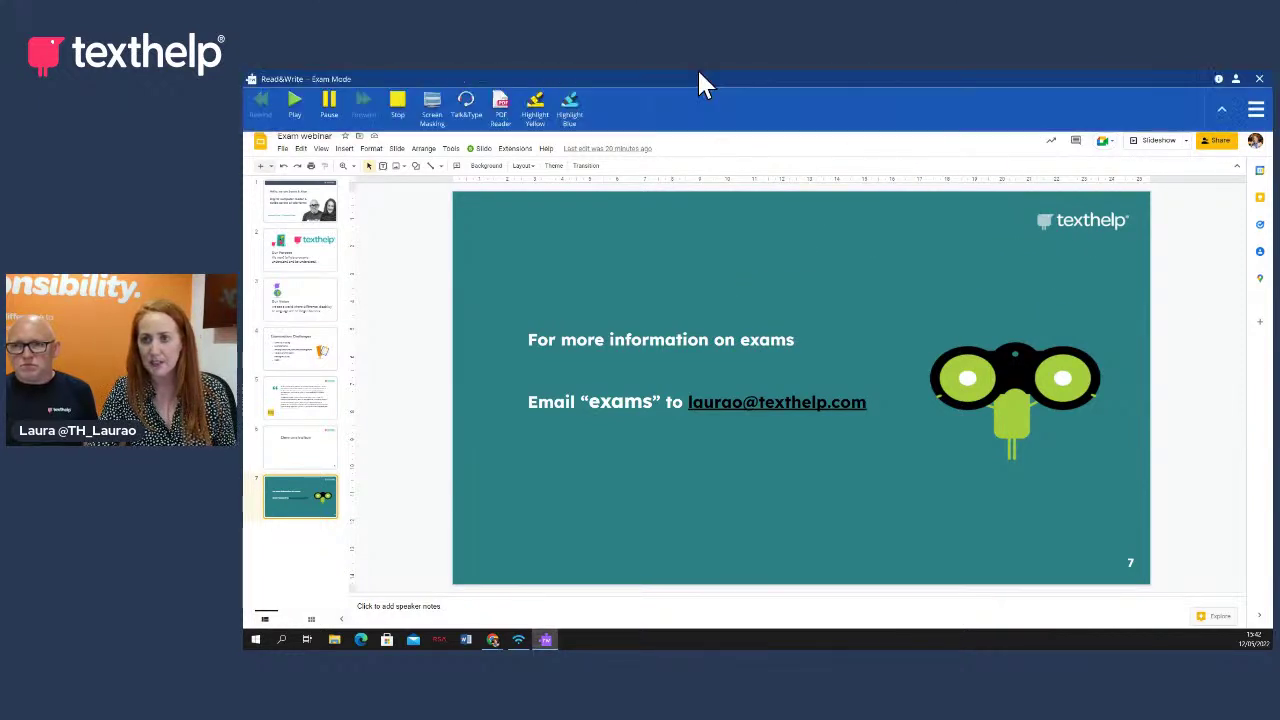
pyautogui.click(1257, 113)
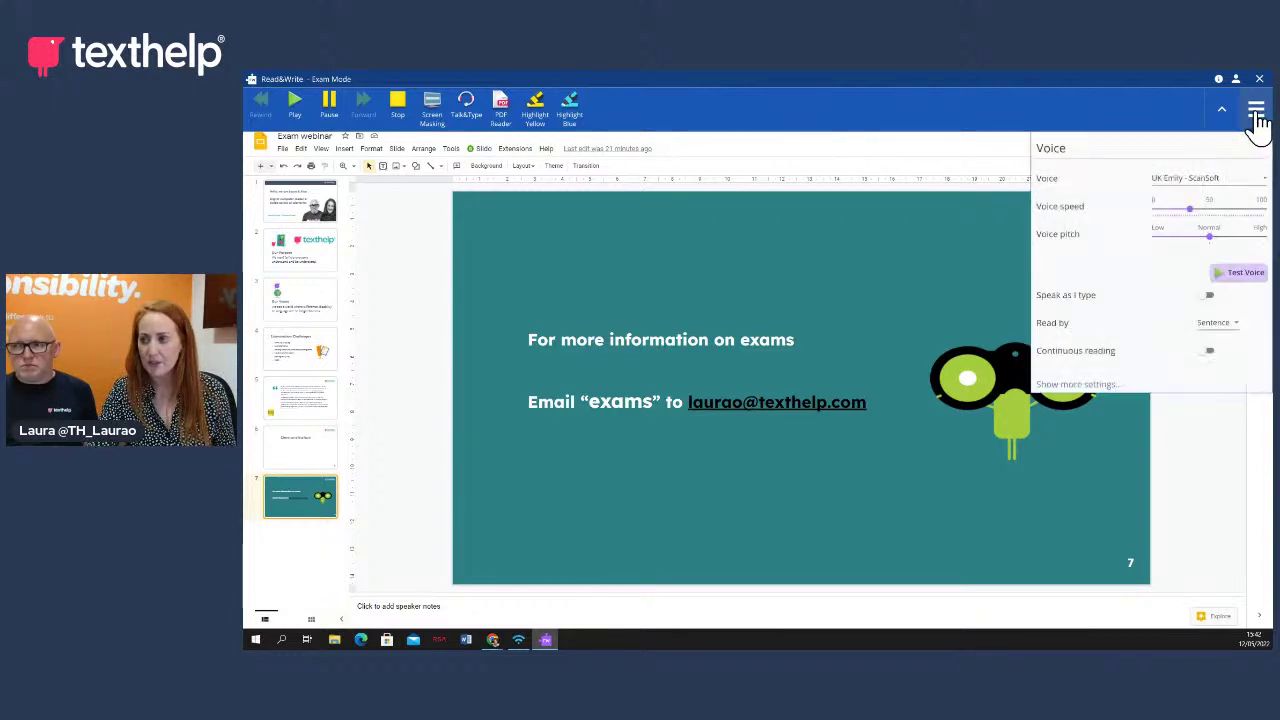
pyautogui.click(1105, 390)
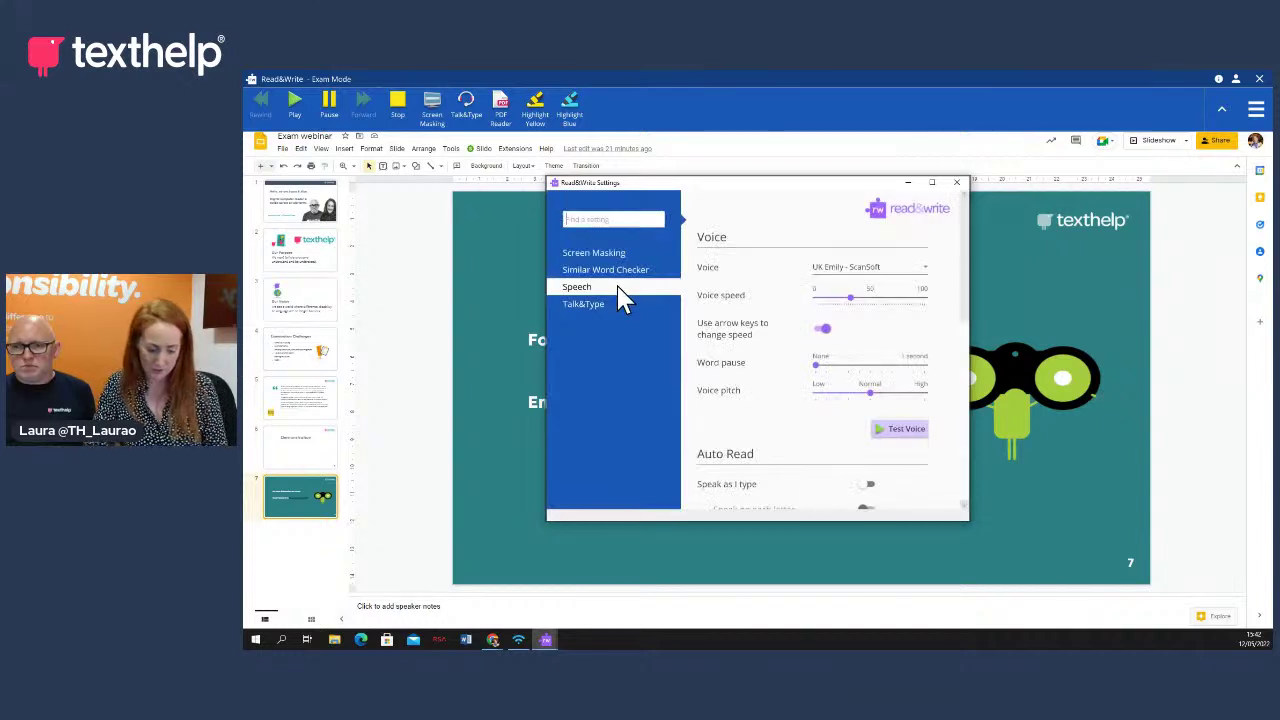
pyautogui.write('adminsettings')
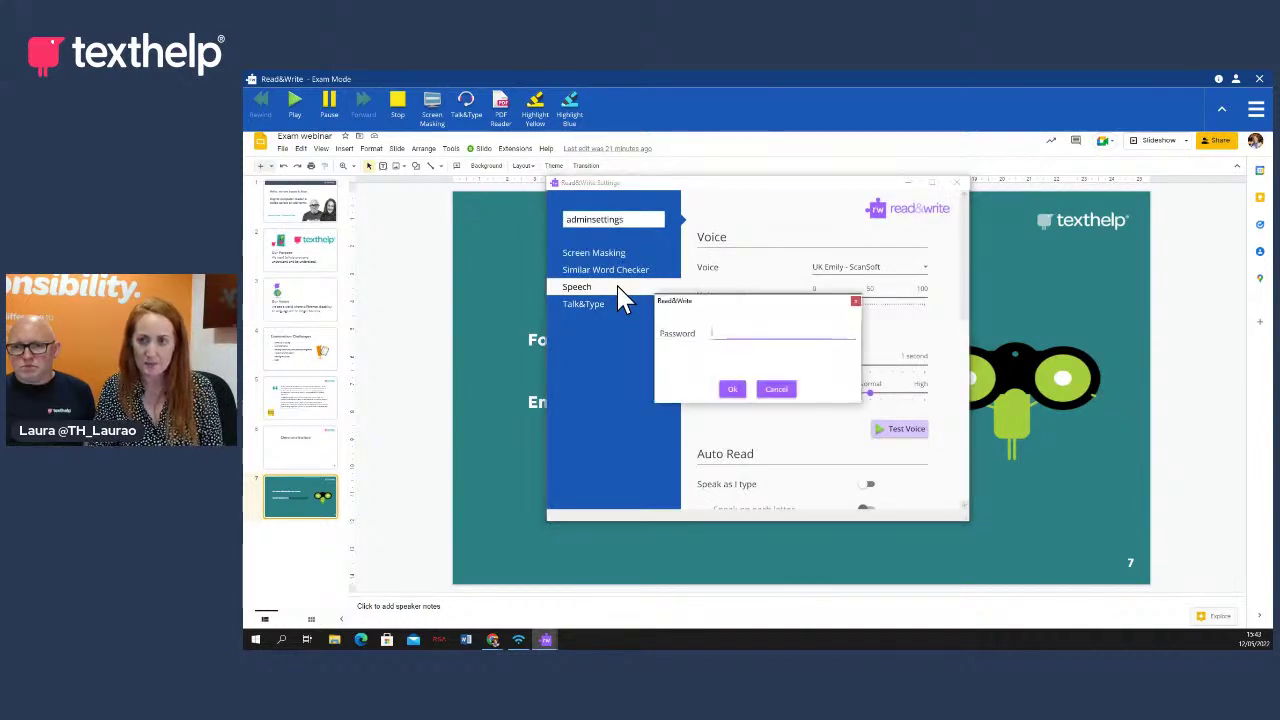
pyautogui.write('in')
pyautogui.press('Return')
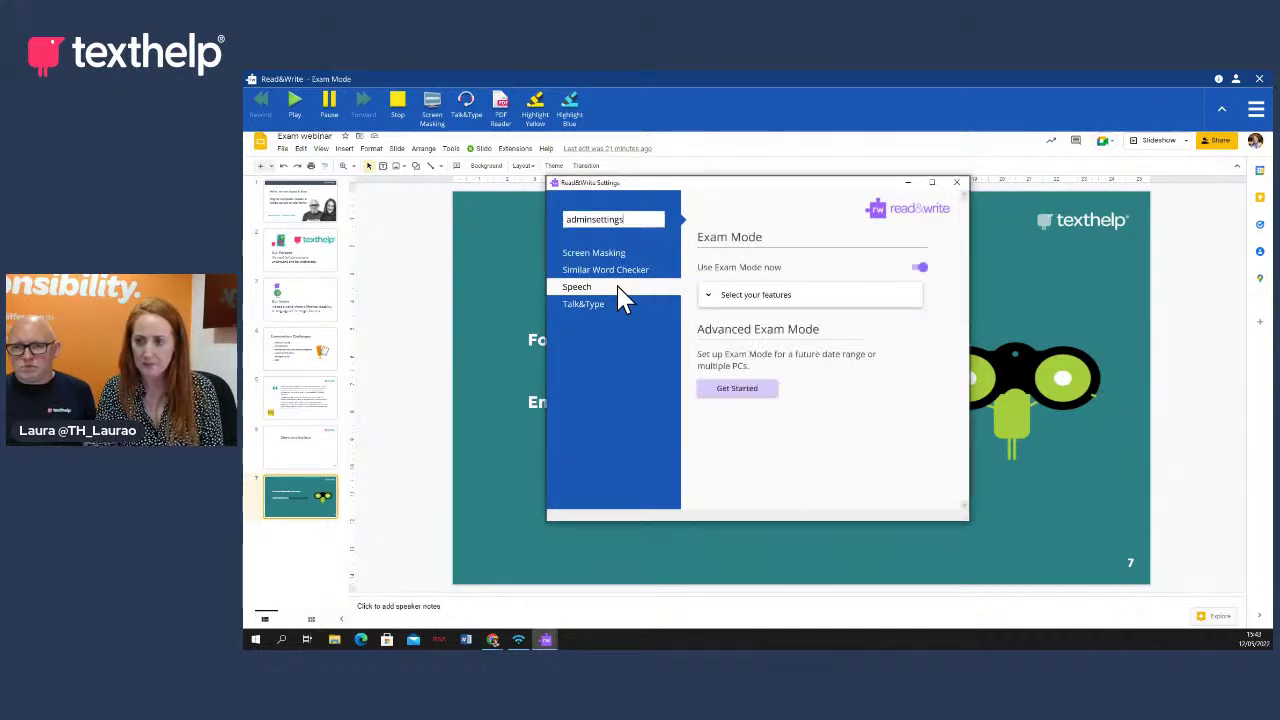
pyautogui.click(919, 267)
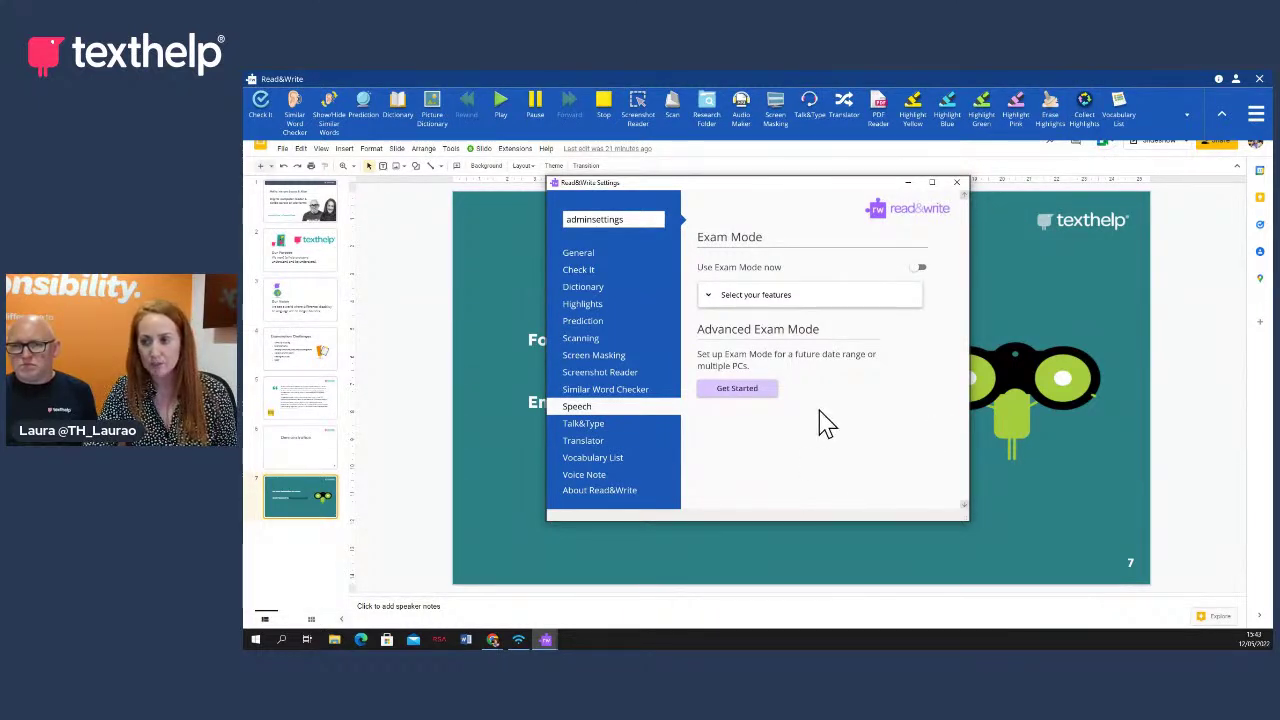
# Reopen Read&Write Settings and unlock the admin options with 'adminsettings' and the admin password
pyautogui.click(955, 186)
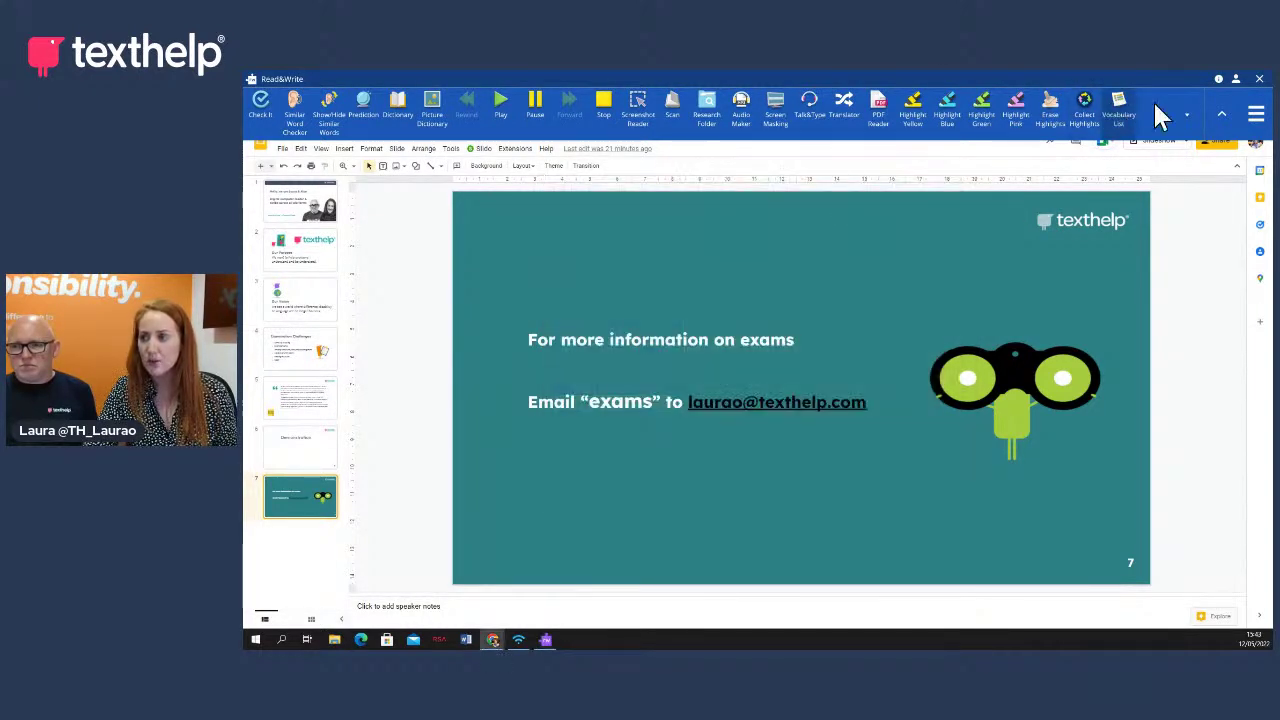
pyautogui.click(1257, 119)
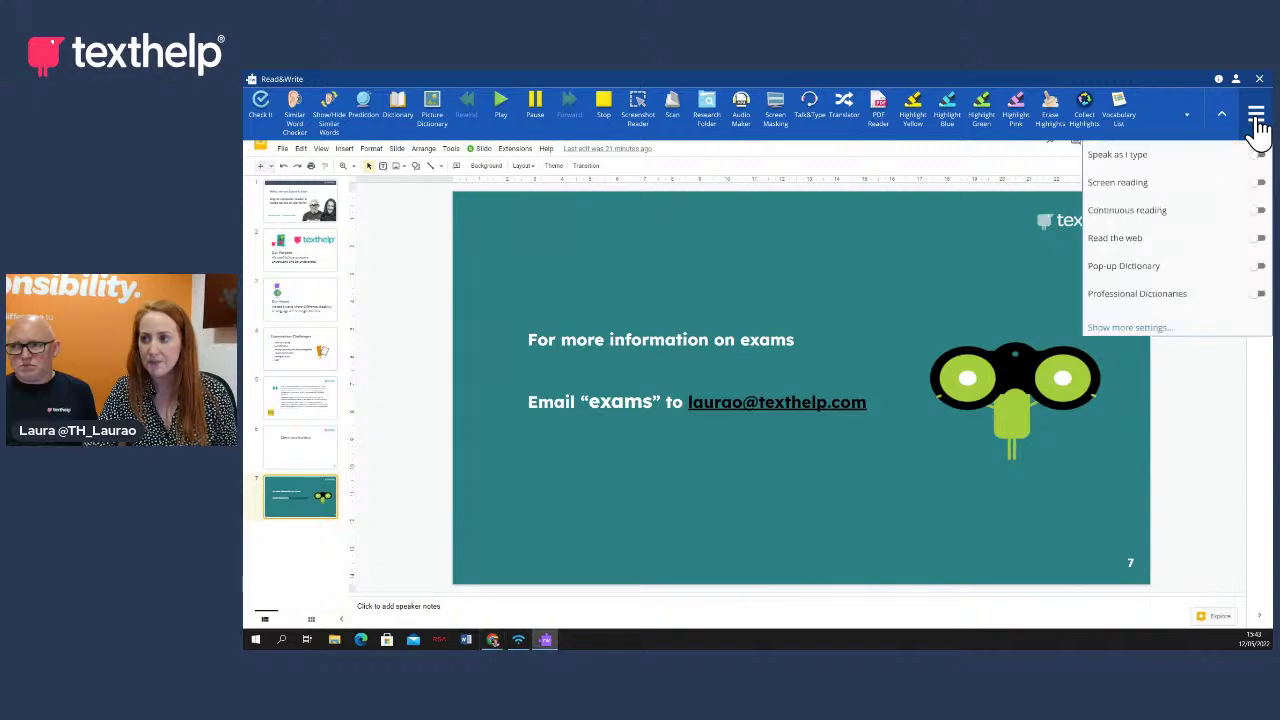
pyautogui.click(1118, 330)
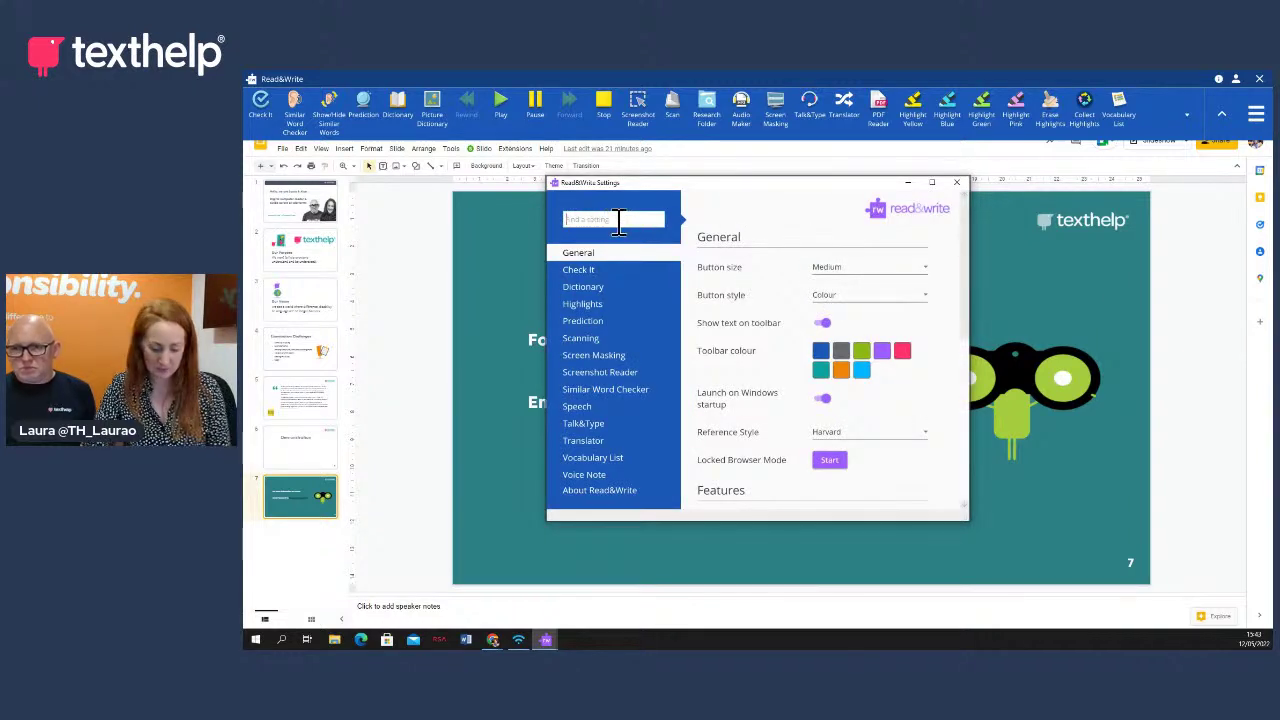
pyautogui.write('adminse')
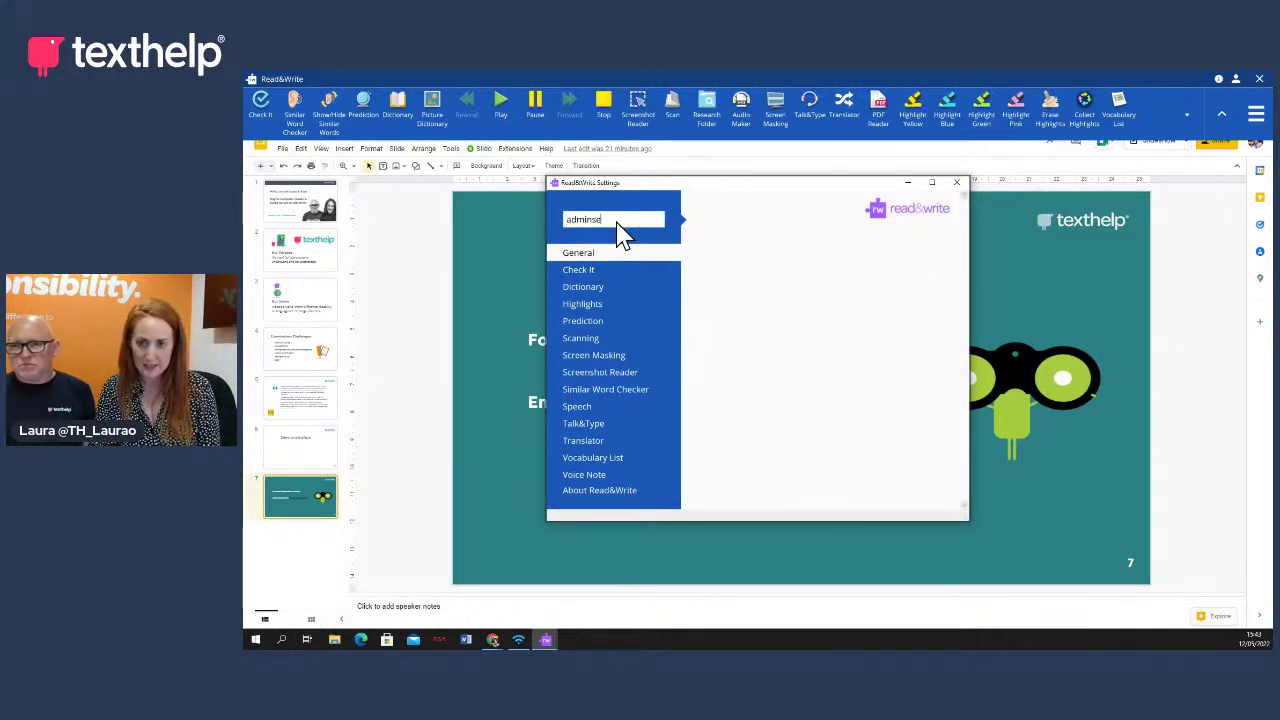
pyautogui.write('ttings')
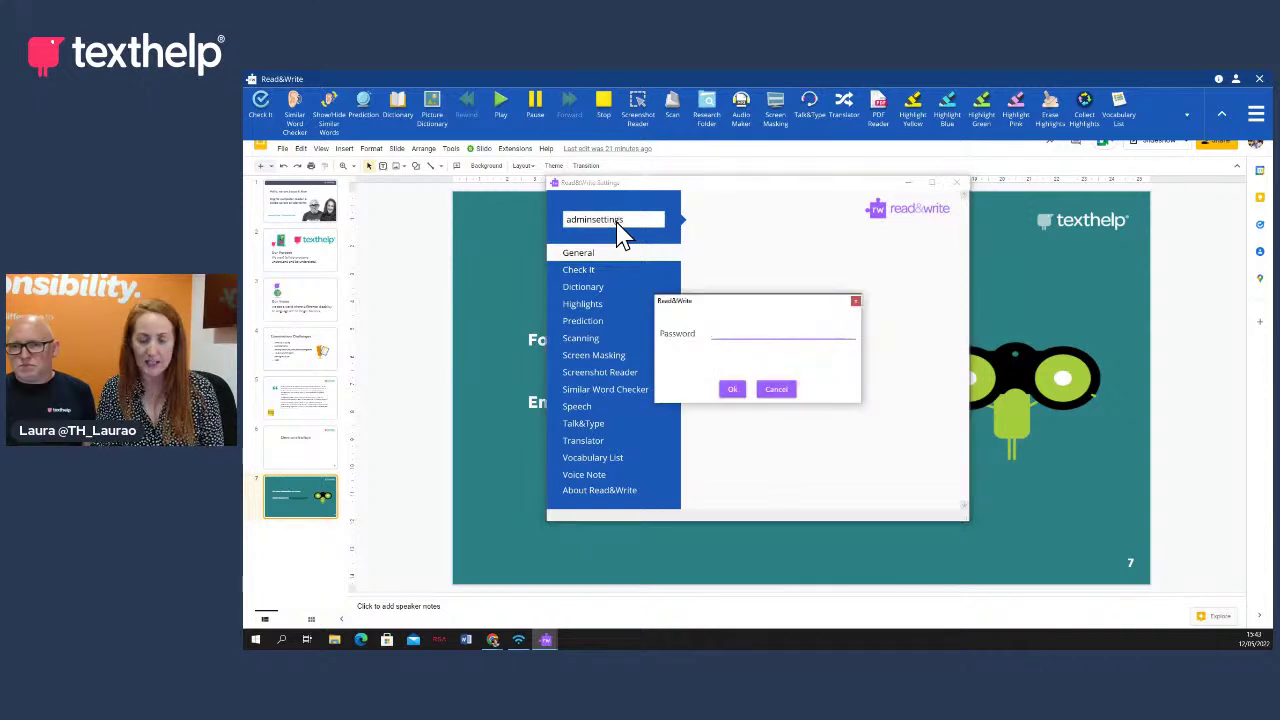
pyautogui.write('********')
pyautogui.press('Return')
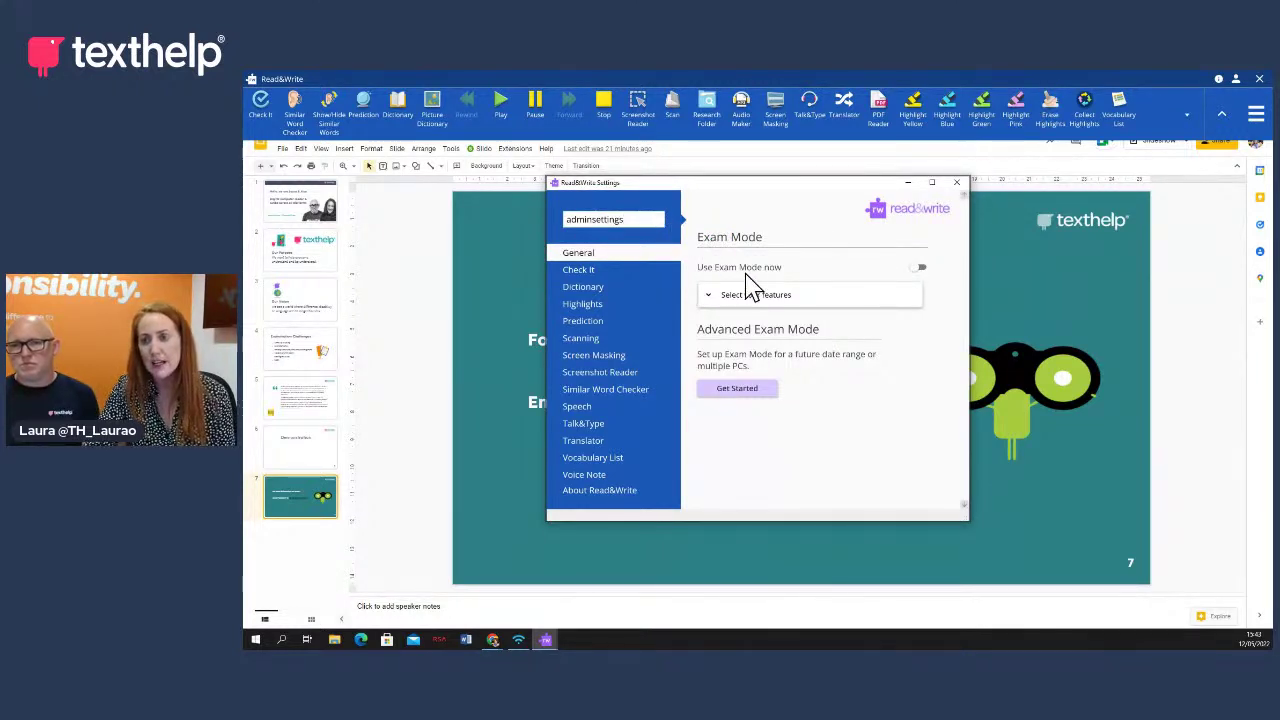
# Enable one more feature under Select your features and switch Use Exam Mode now on
pyautogui.click(710, 299)
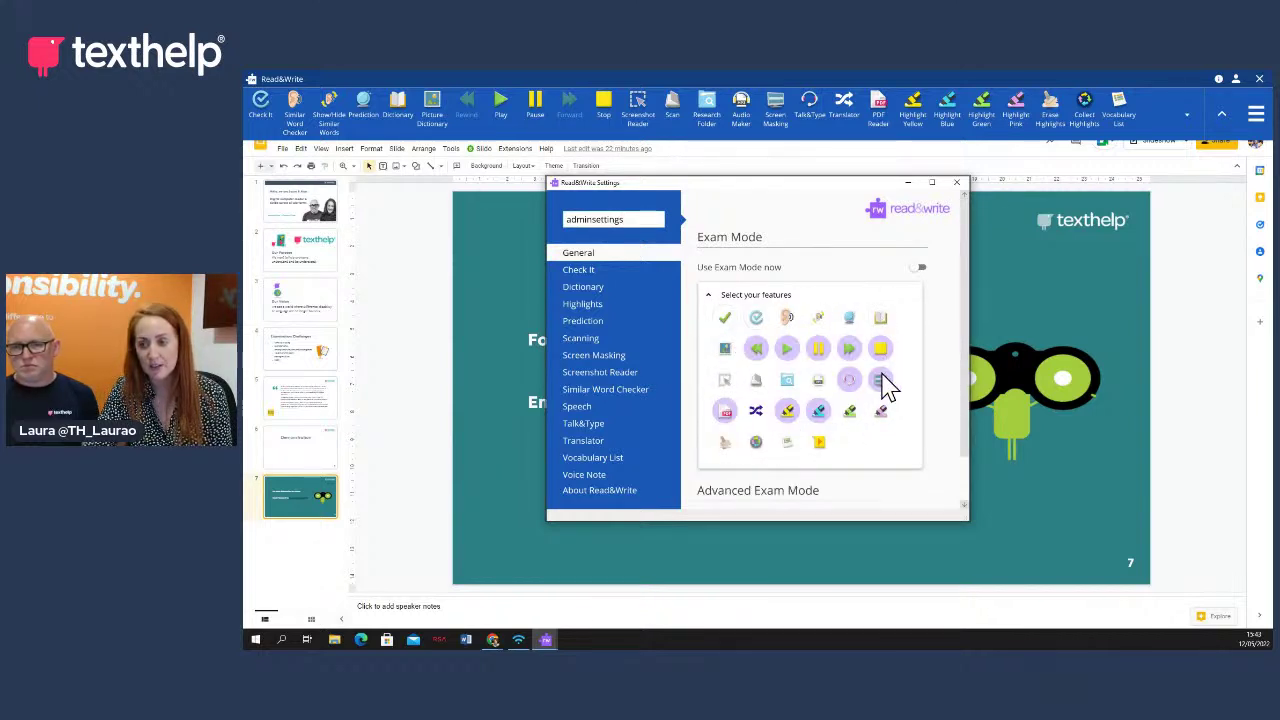
pyautogui.click(885, 385)
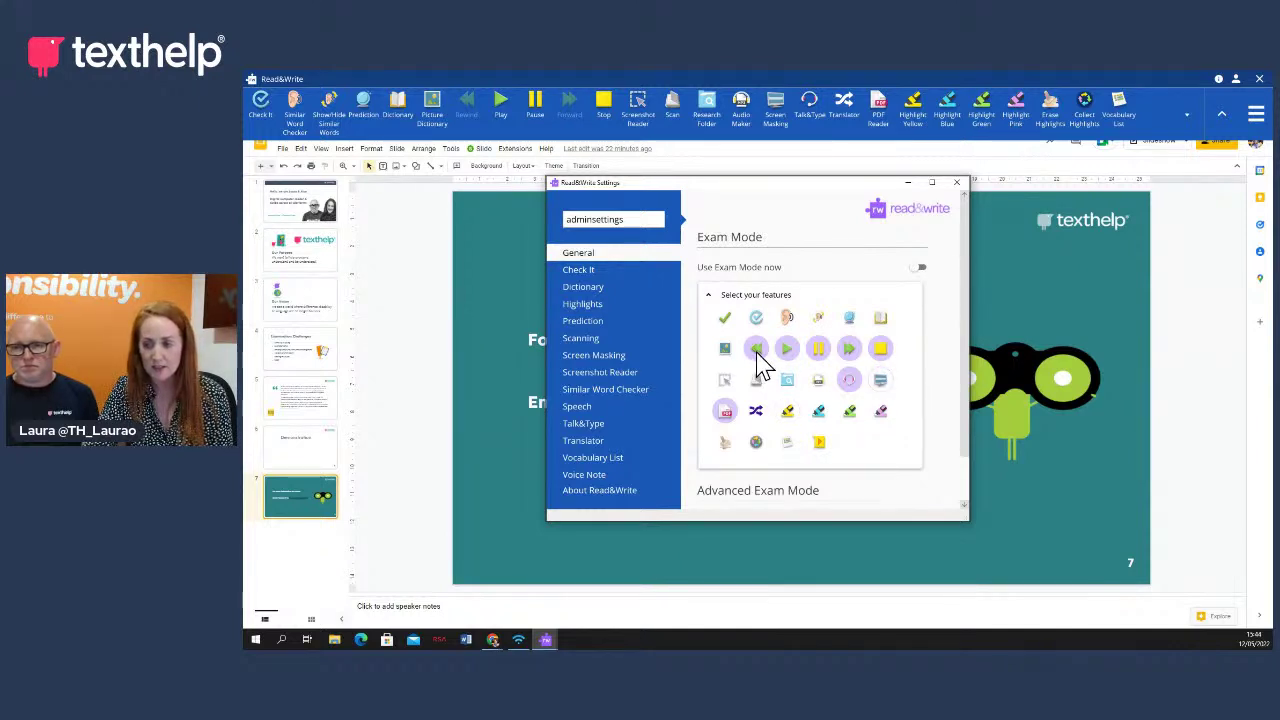
pyautogui.click(920, 268)
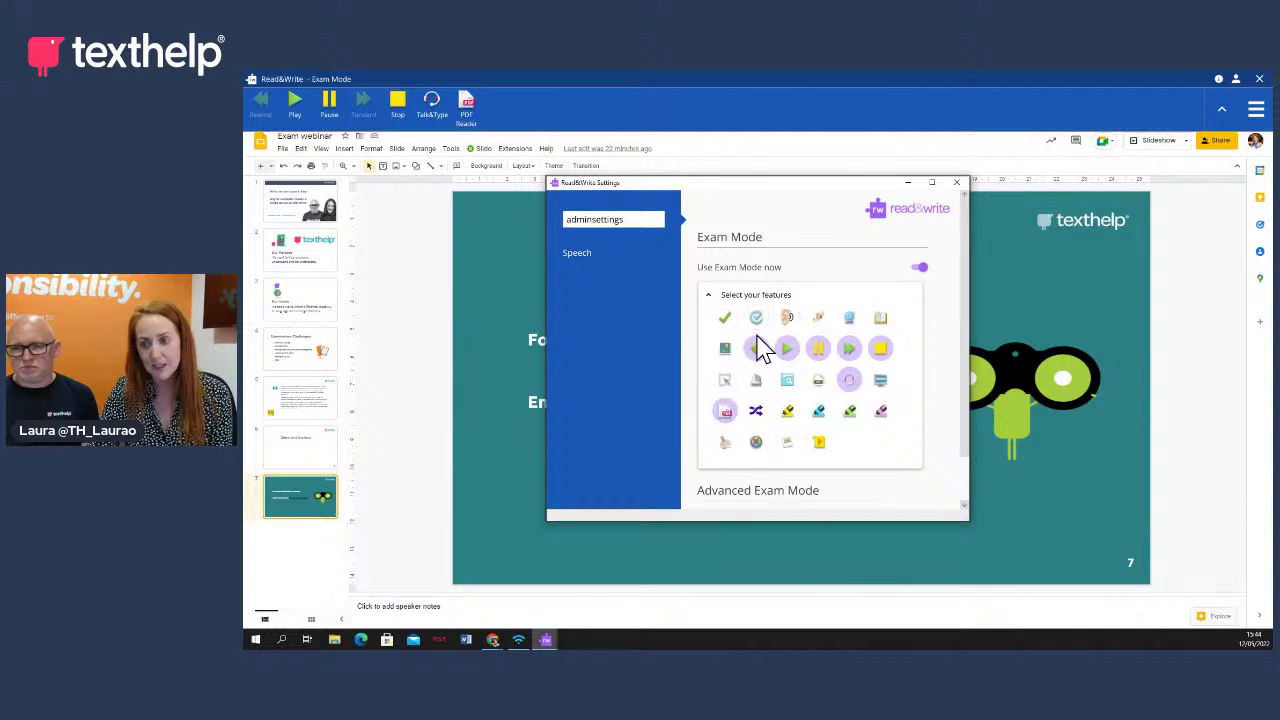
# Turn Exam Mode off and start the Advanced Exam Mode setup, keeping the chosen features
pyautogui.click(915, 268)
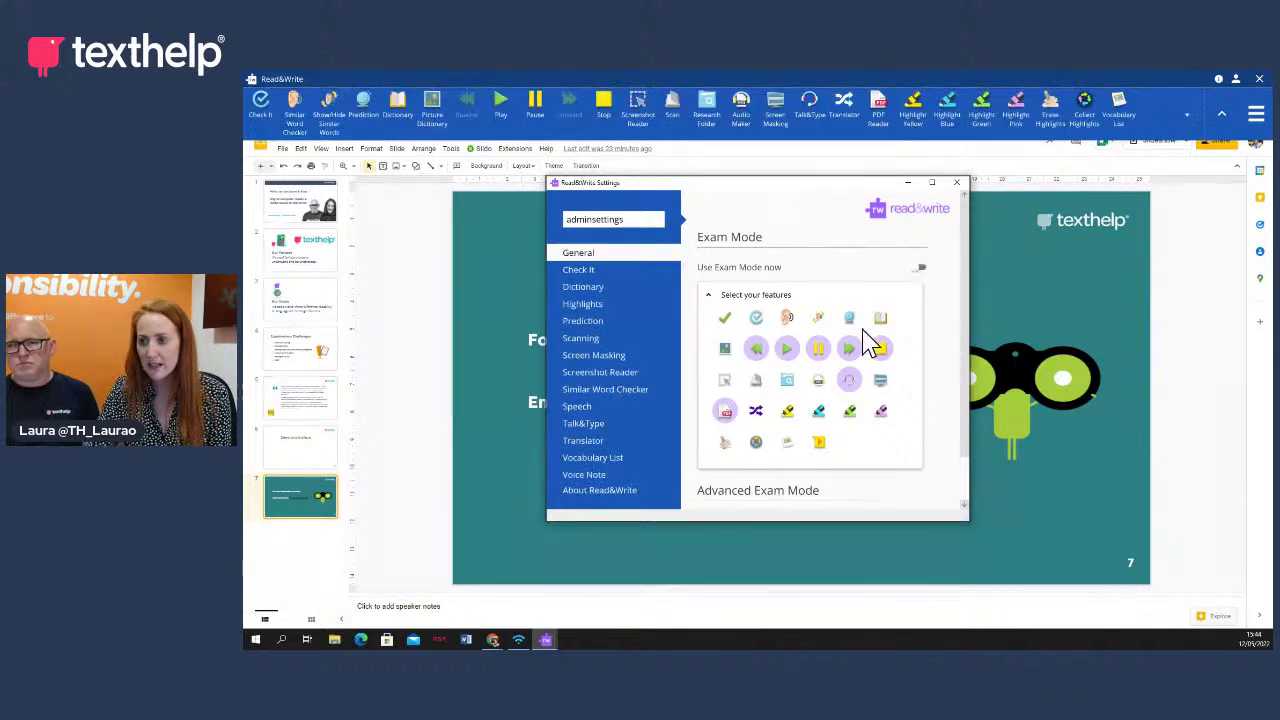
pyautogui.scroll(-1, 838, 372)
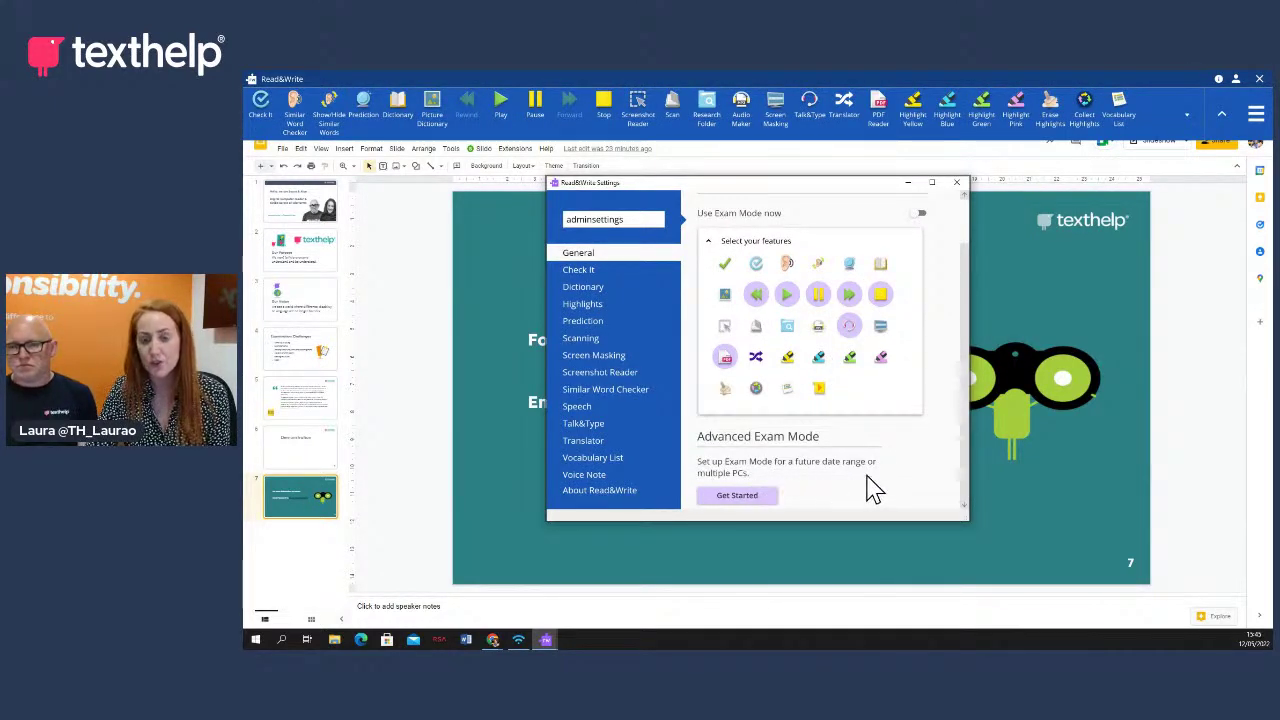
pyautogui.click(757, 505)
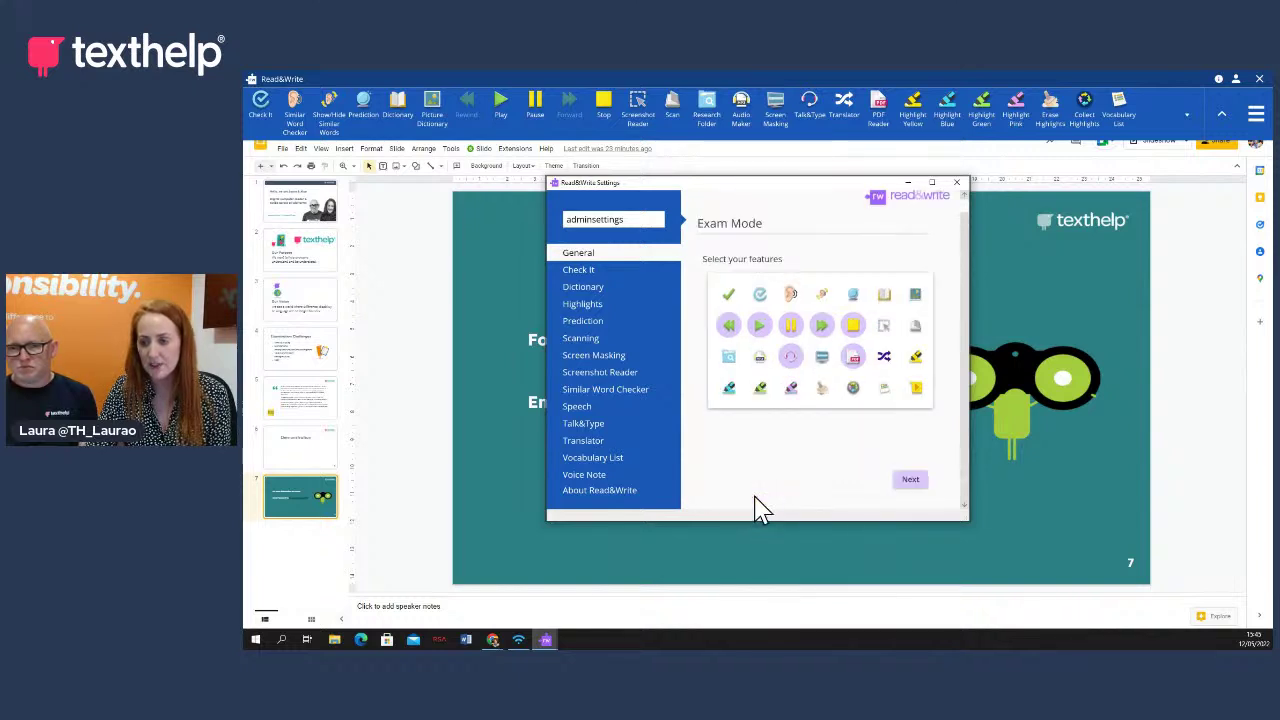
pyautogui.click(906, 486)
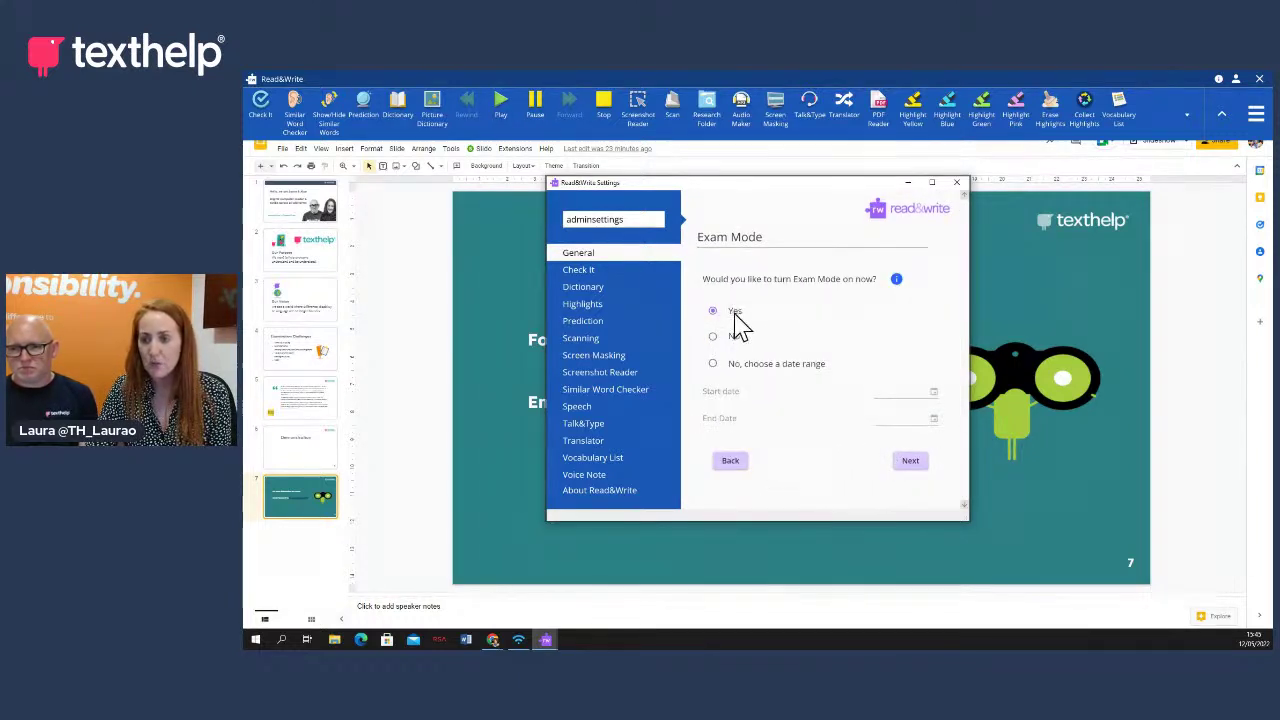
# Schedule exam mode for the date range 19/05/2022 to 30/06/2022
pyautogui.click(713, 364)
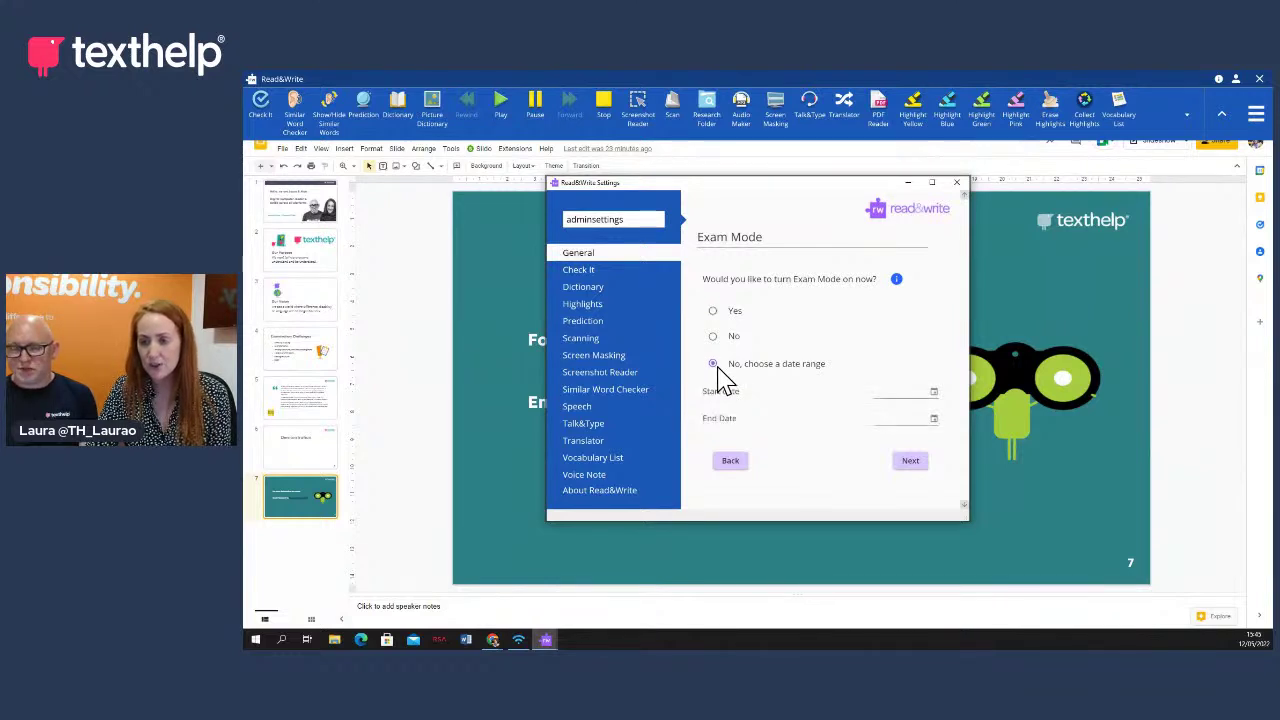
pyautogui.click(934, 393)
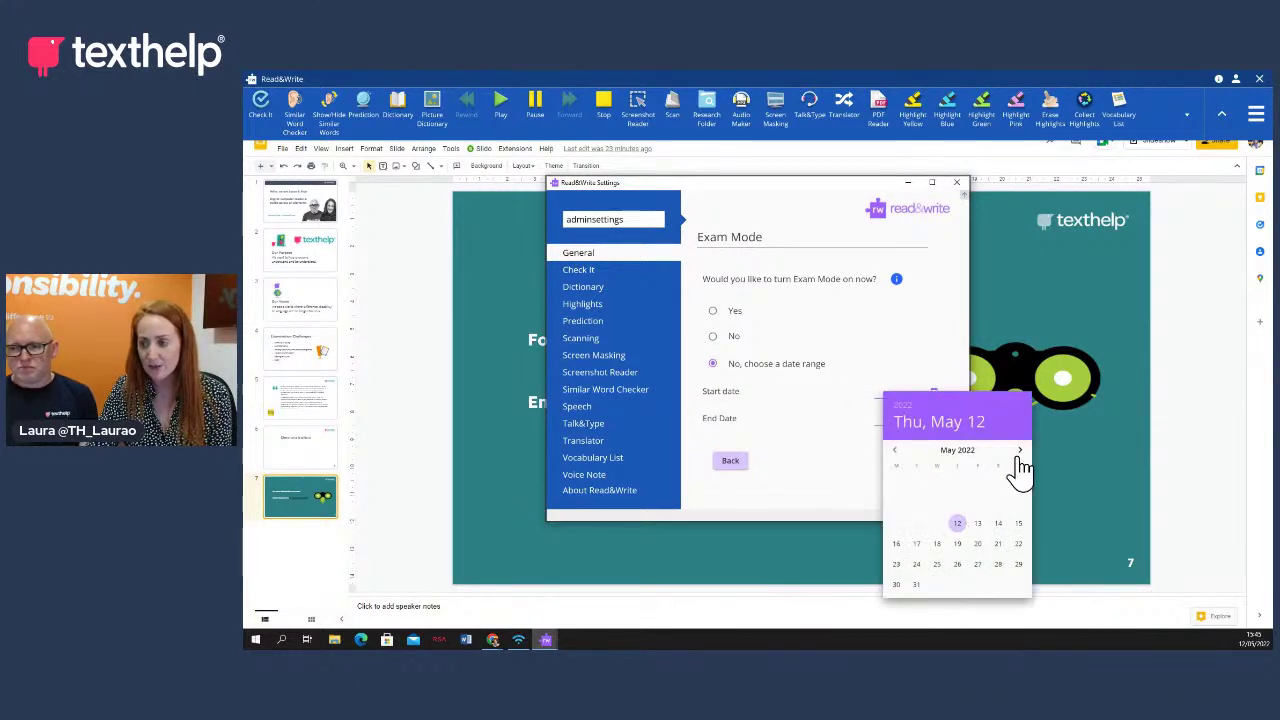
pyautogui.click(957, 545)
pyautogui.click(933, 420)
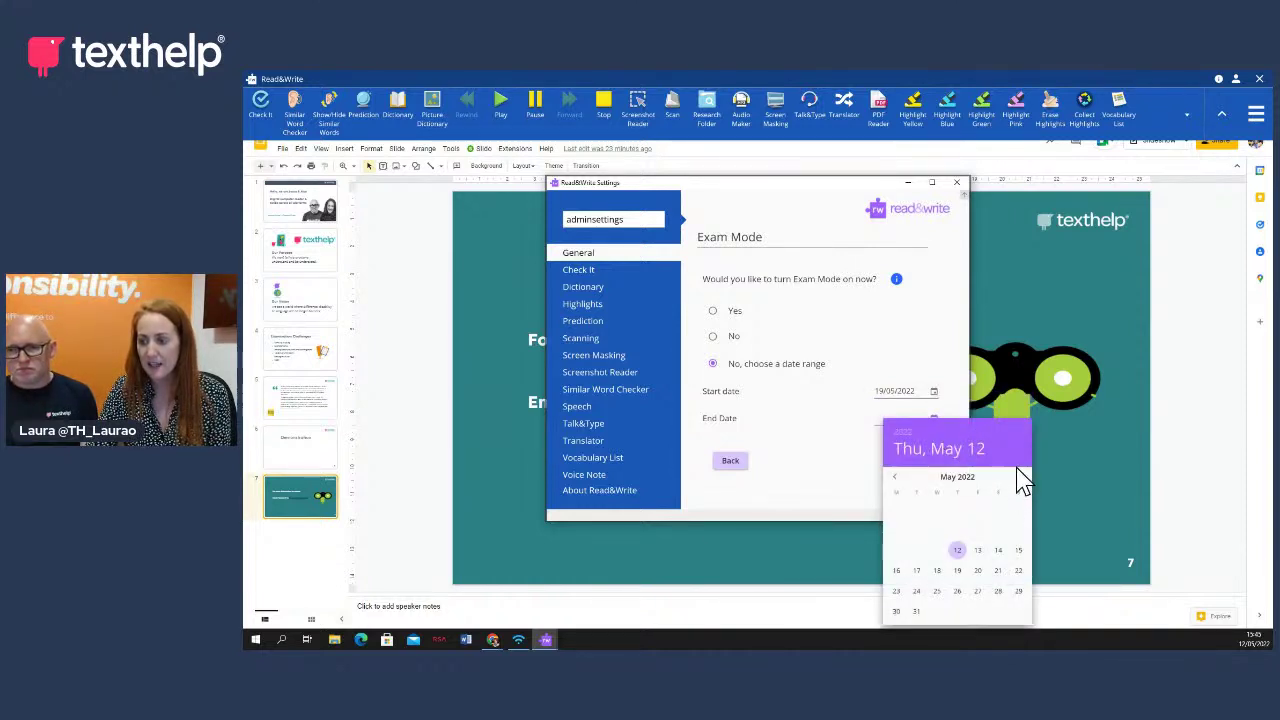
pyautogui.click(1020, 478)
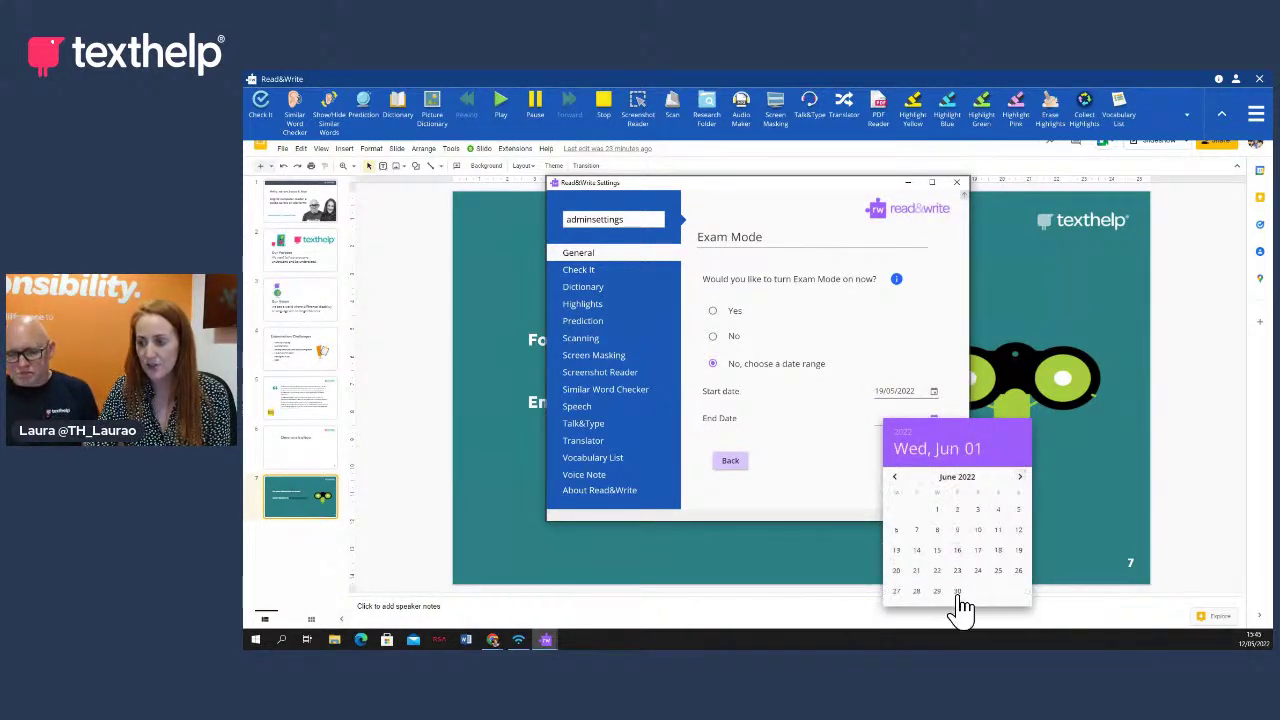
pyautogui.click(957, 593)
pyautogui.click(911, 464)
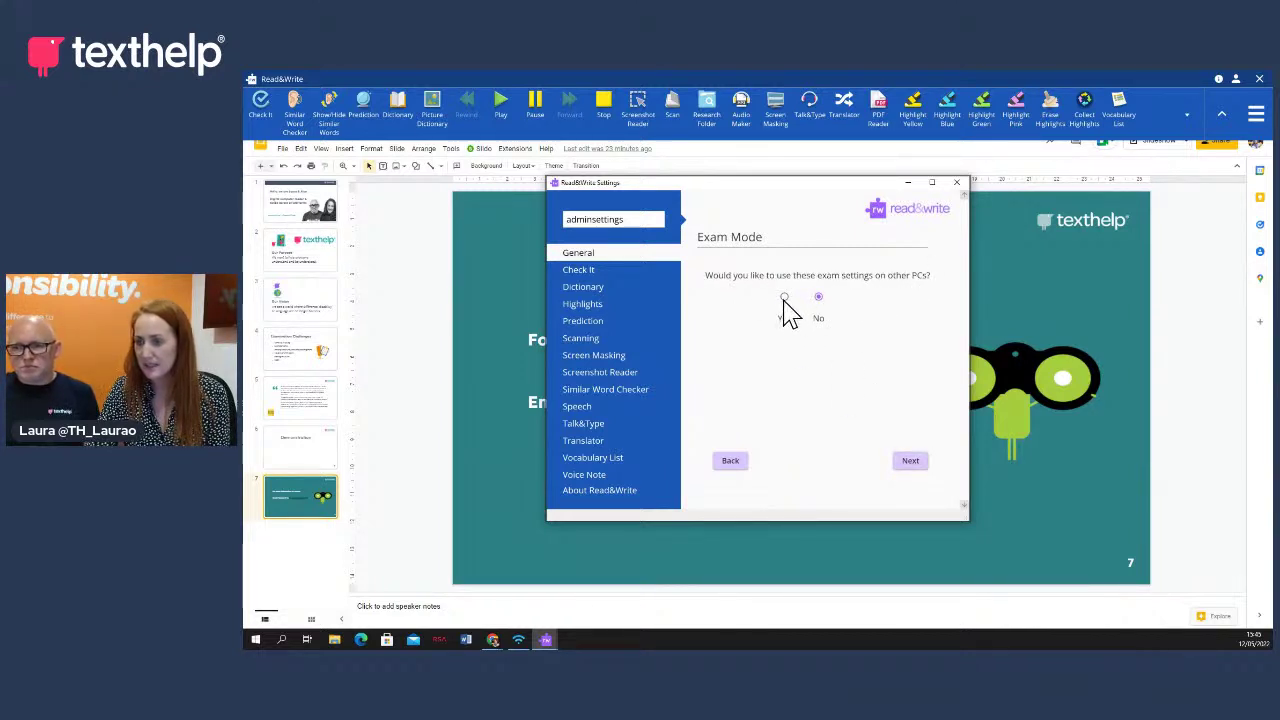
# Keep the schedule on this PC only, review the 10-feature summary, and finish
pyautogui.click(913, 466)
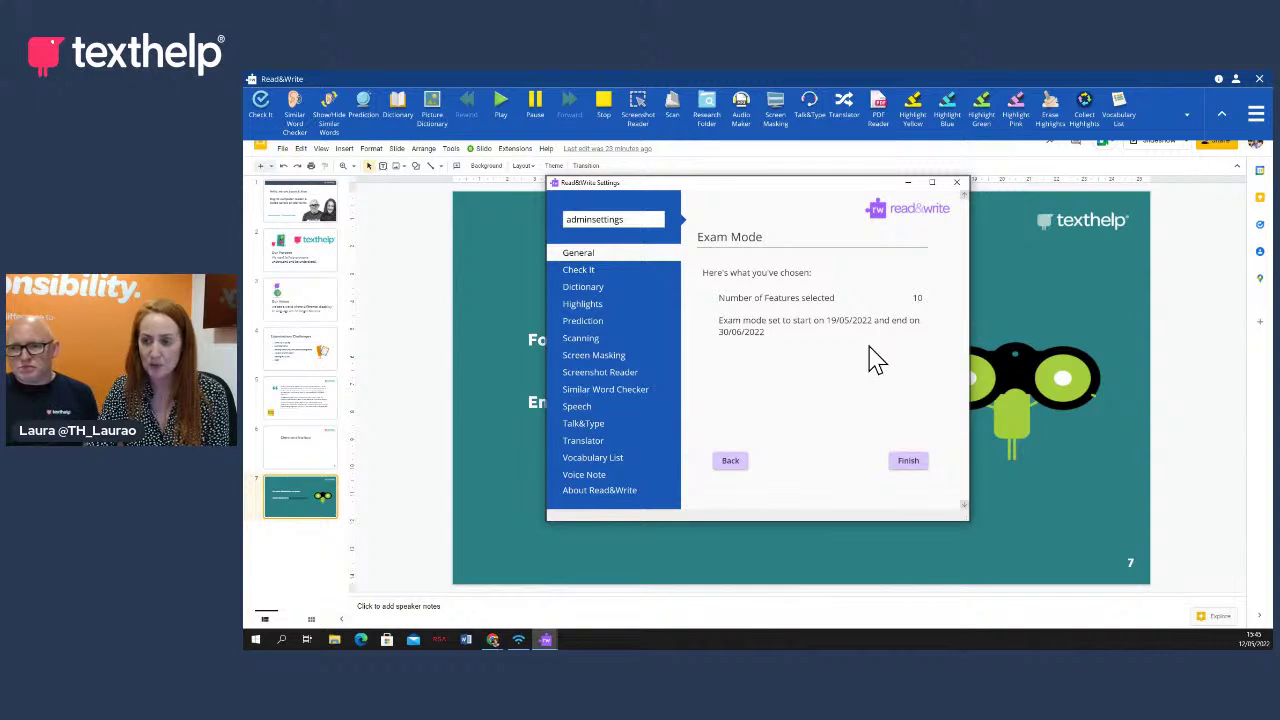
pyautogui.click(912, 463)
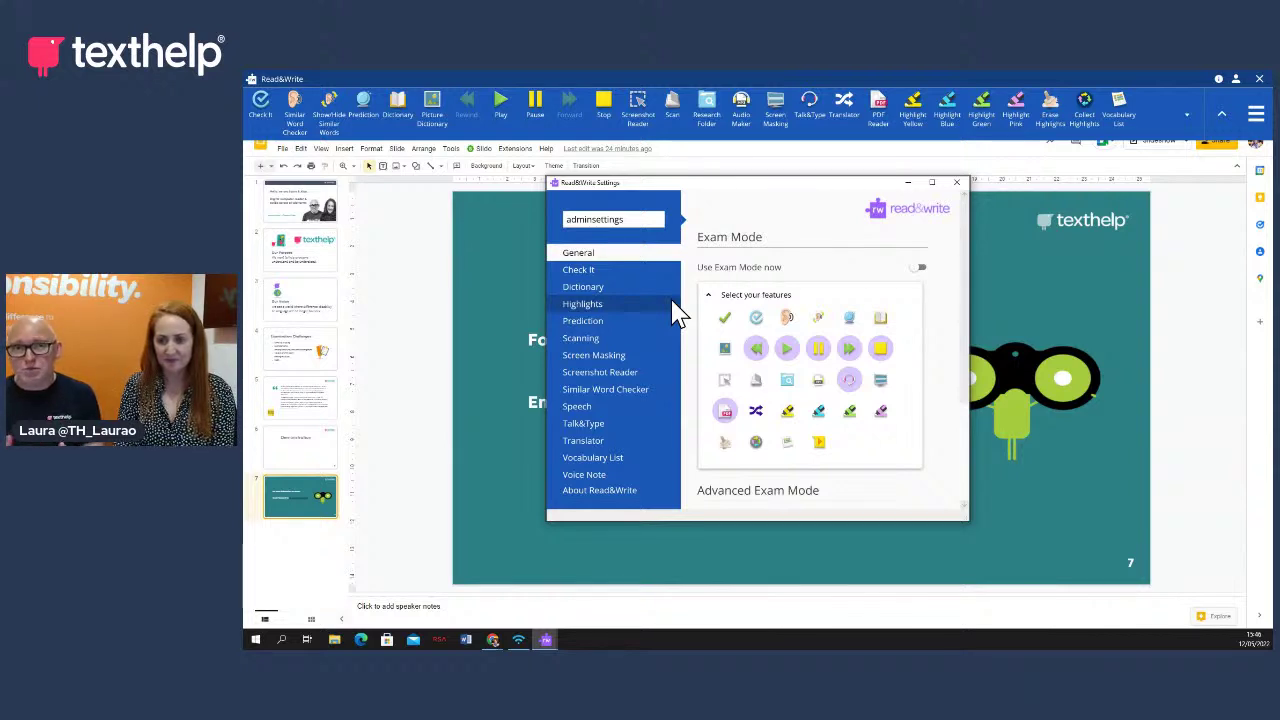
# Close the Read&Write Settings window to reveal the 'For more information on exams' slide
pyautogui.click(956, 183)
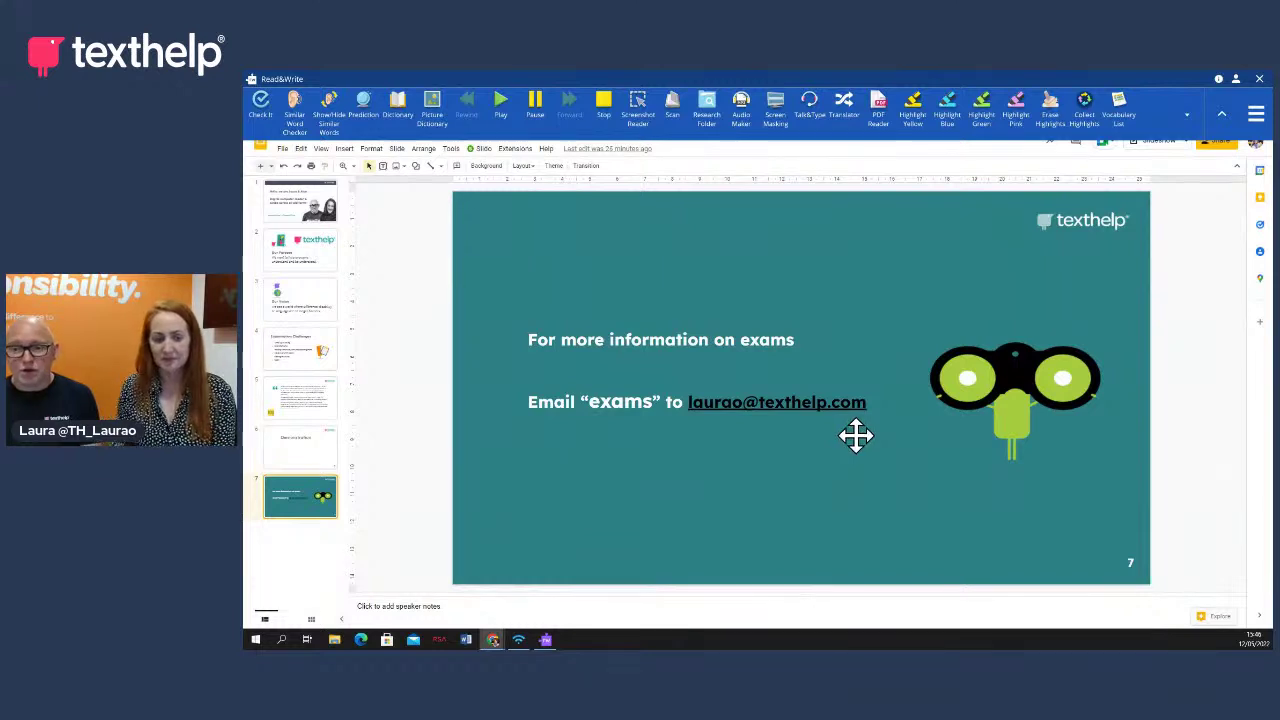